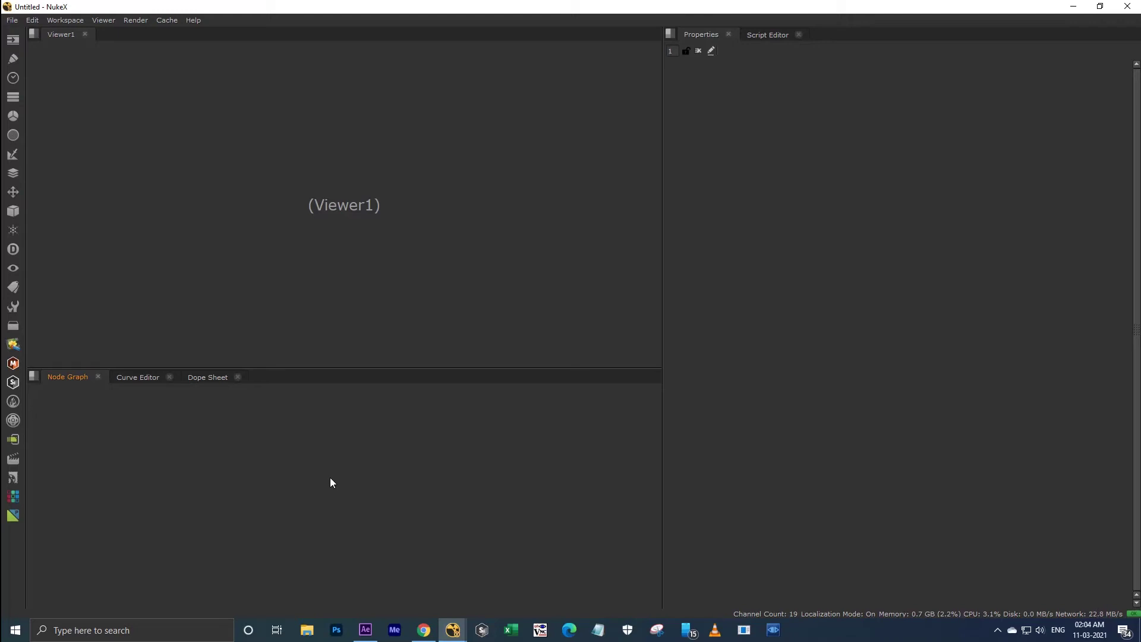
pyautogui.press('Tab')
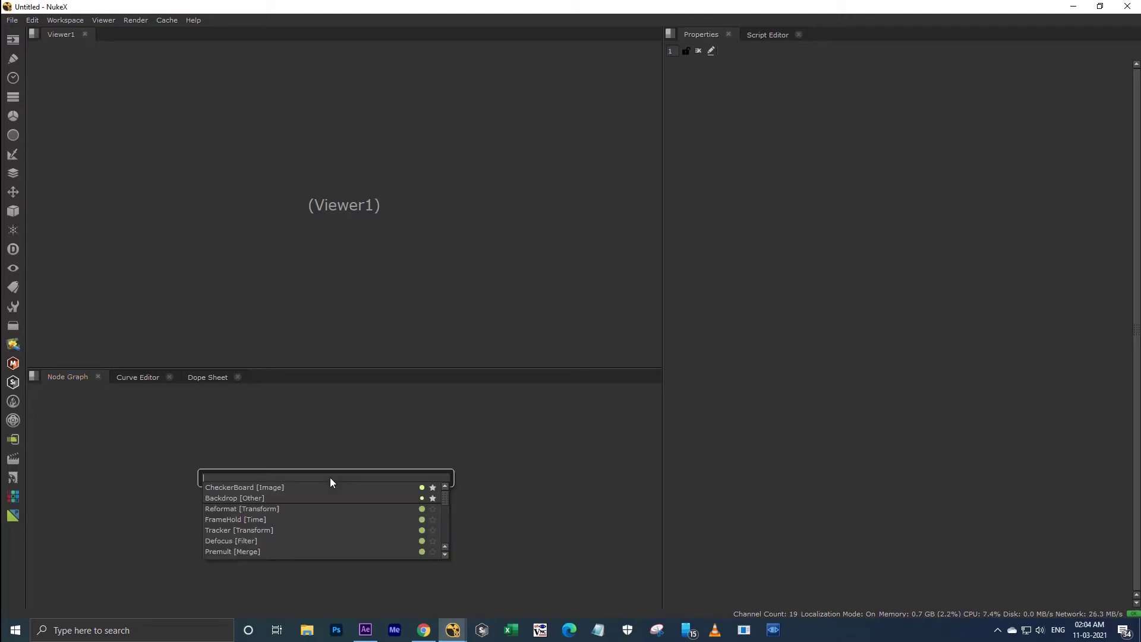
pyautogui.write('posta')
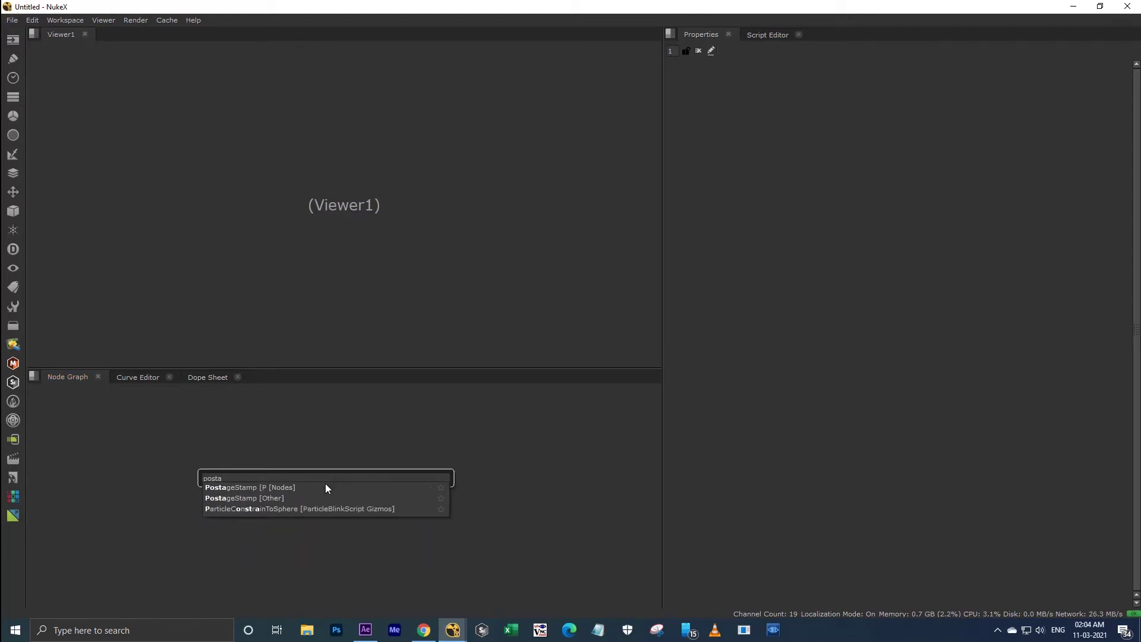
pyautogui.click(315, 489)
pyautogui.moveTo(255, 464); pyautogui.dragTo(284, 482)
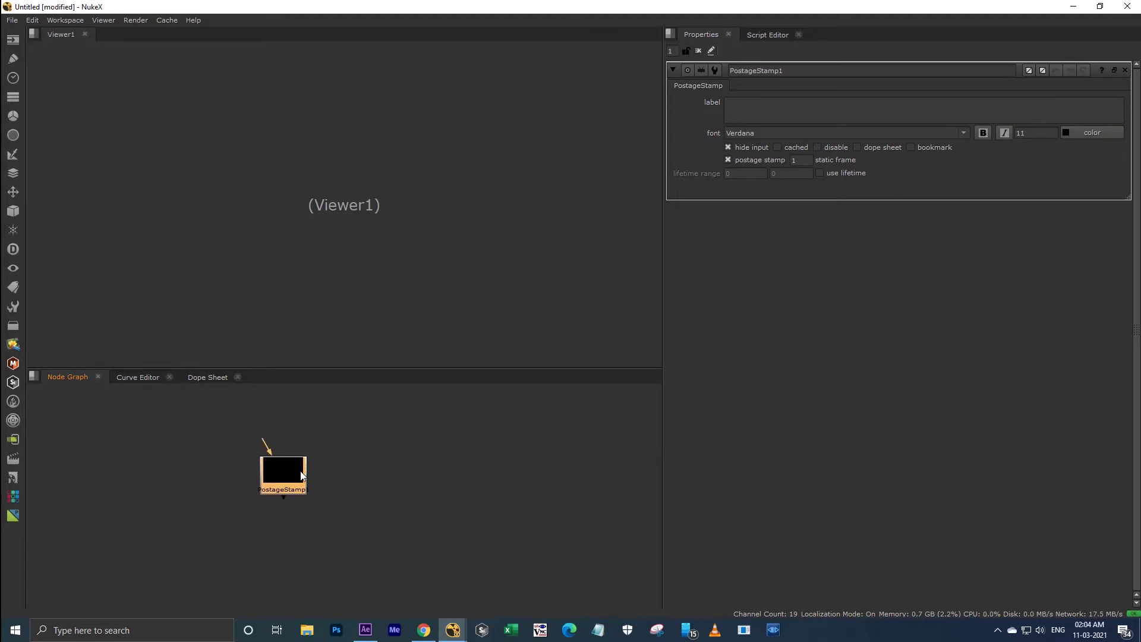
pyautogui.press('Delete')
# Step: Bring the plate_denoised footage folder from the desktop into the node graph and display it in the viewer
pyautogui.moveTo(301, 5); pyautogui.dragTo(555, 44)
pyautogui.moveTo(107, 203); pyautogui.dragTo(596, 455)
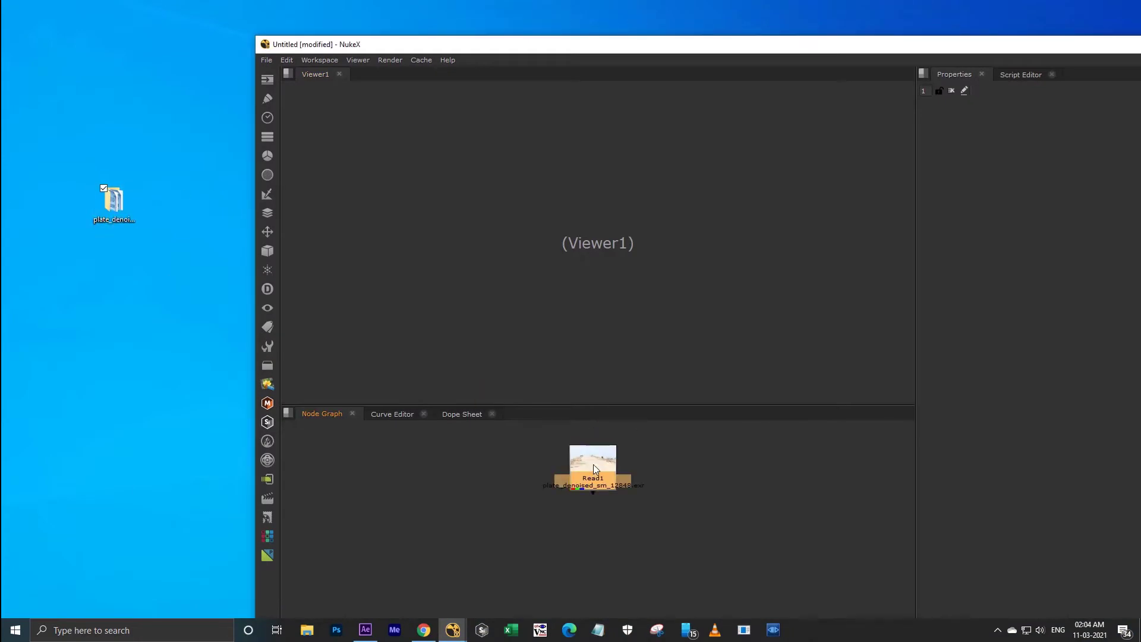
pyautogui.doubleClick(574, 46)
pyautogui.press('1')
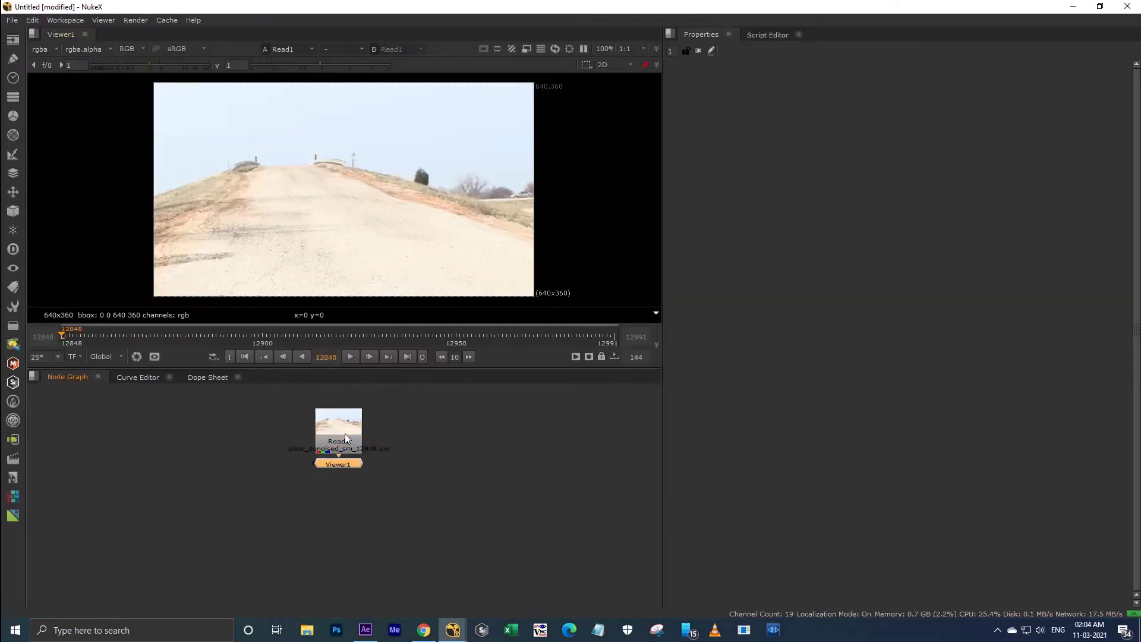
# Step: Set the Read1 node's colorspace to sRGB and move the Viewer node away to its left
pyautogui.doubleClick(339, 443)
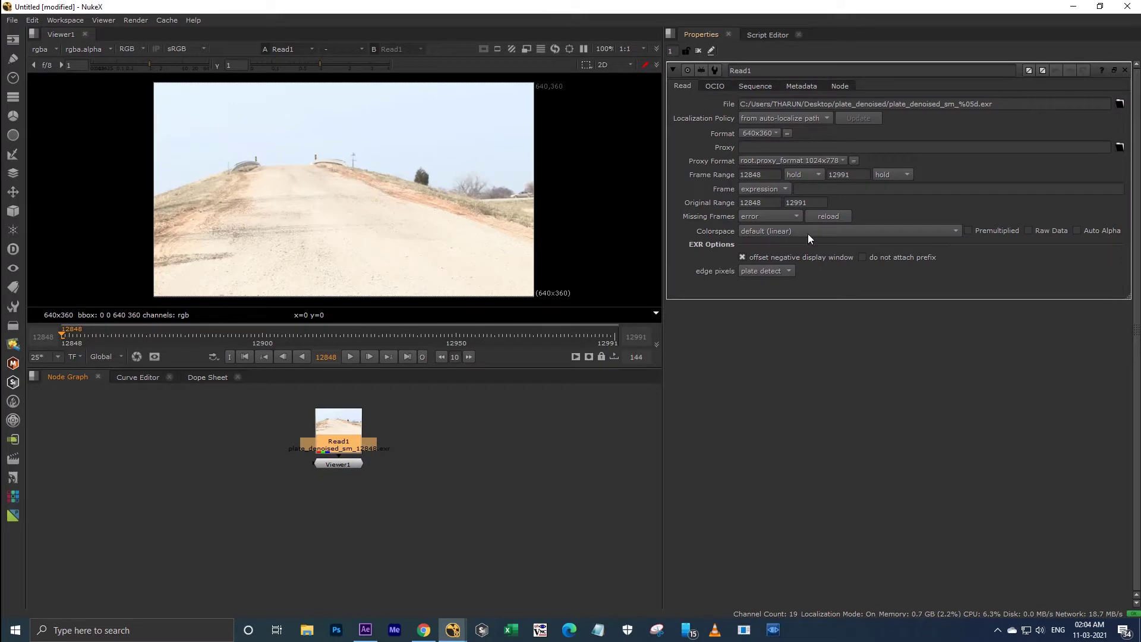
pyautogui.click(808, 233)
pyautogui.click(790, 255)
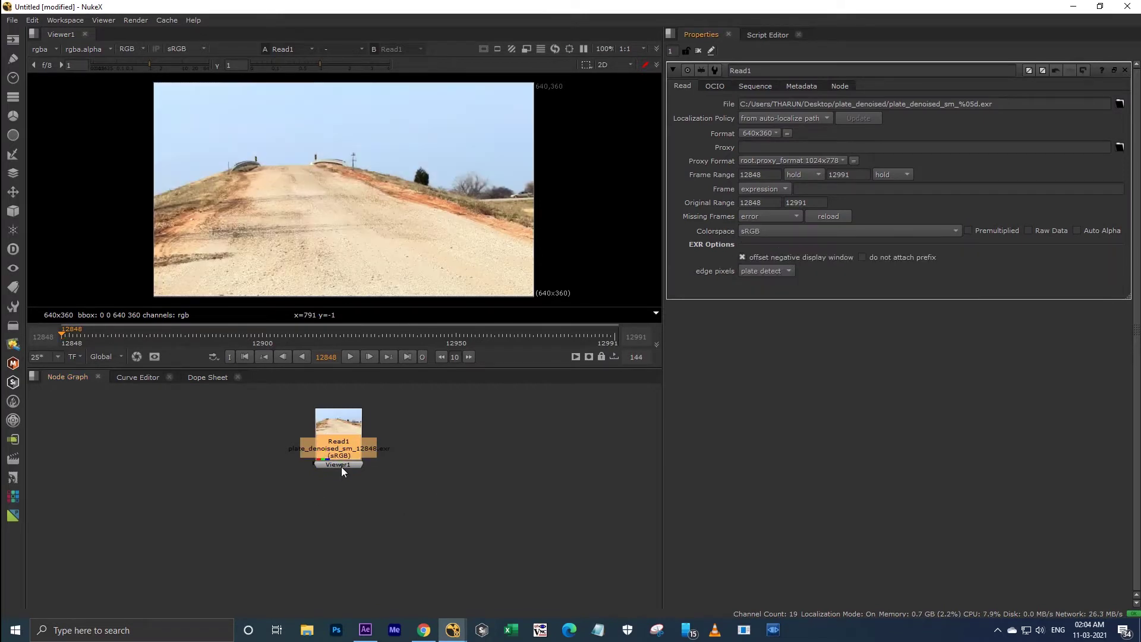
pyautogui.moveTo(341, 466); pyautogui.dragTo(169, 437)
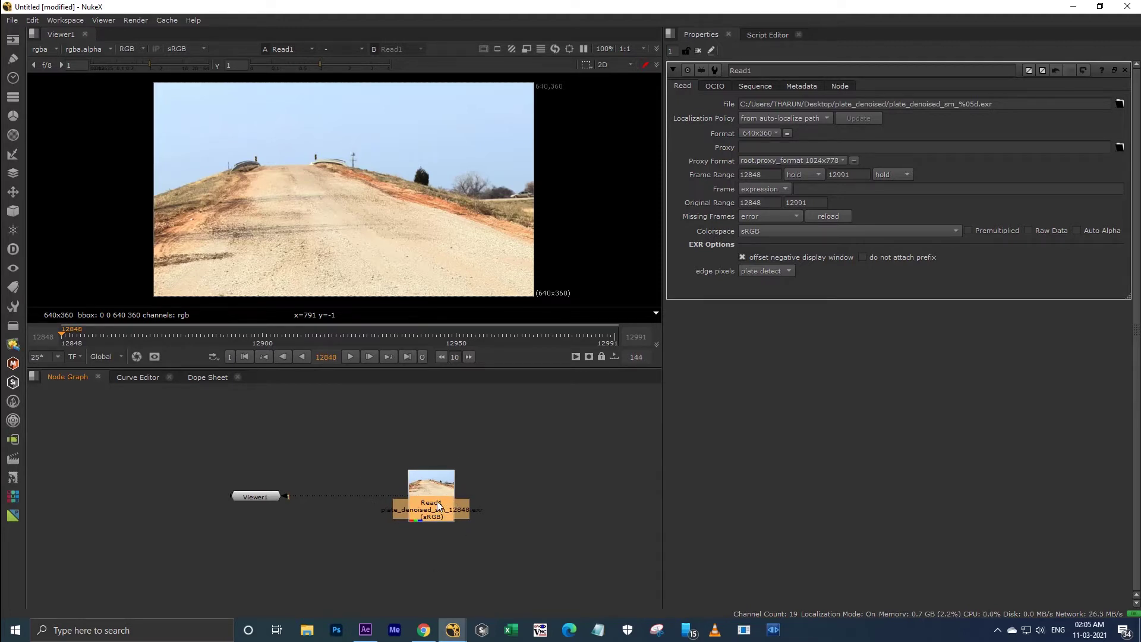
# Step: Paste three copies of the Read node at separate spots spread across the node graph
pyautogui.scroll(-5, 430, 523)
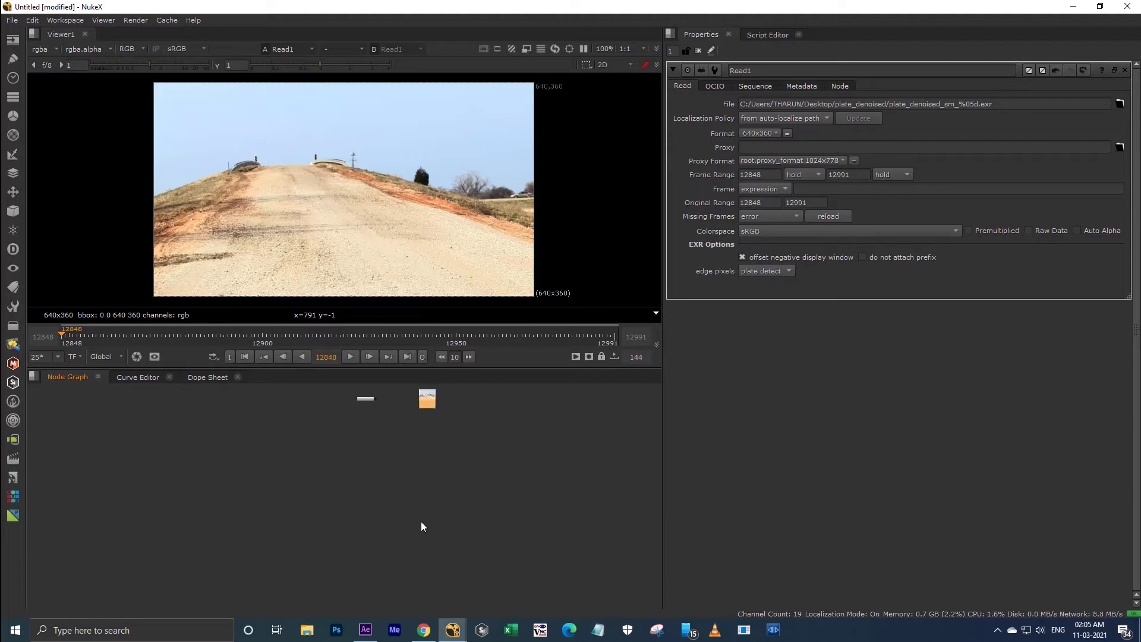
pyautogui.hotkey('ctrl', 'v')
pyautogui.scroll(-3, 436, 560)
pyautogui.moveTo(436, 560); pyautogui.dragTo(303, 546, button='middle')
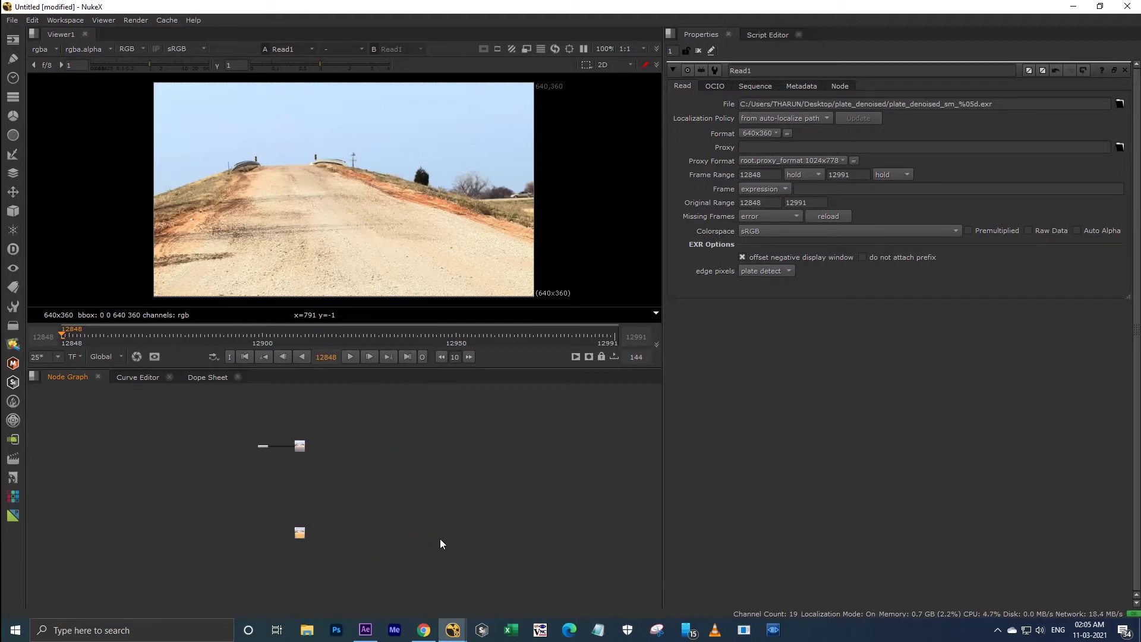
pyautogui.hotkey('ctrl', 'v')
pyautogui.moveTo(493, 577); pyautogui.dragTo(434, 553, button='middle')
pyautogui.click(540, 531)
pyautogui.hotkey('ctrl', 'v')
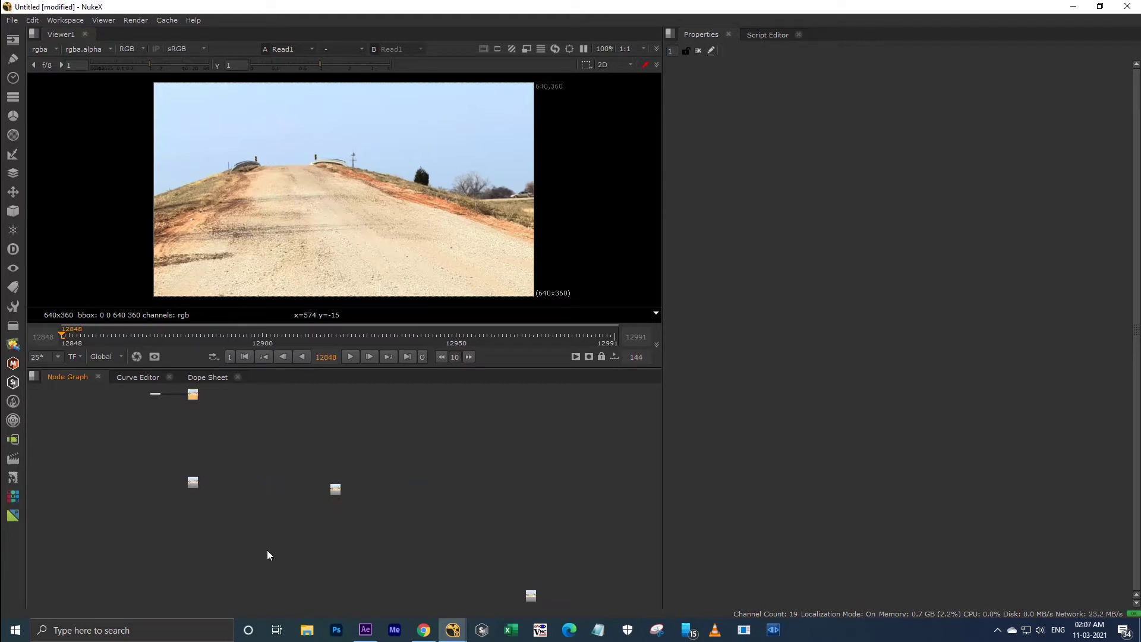
# Step: Add a PostageStamp [P [Nodes] node in the empty area below the Read nodes
pyautogui.click(267, 551)
pyautogui.press('Tab')
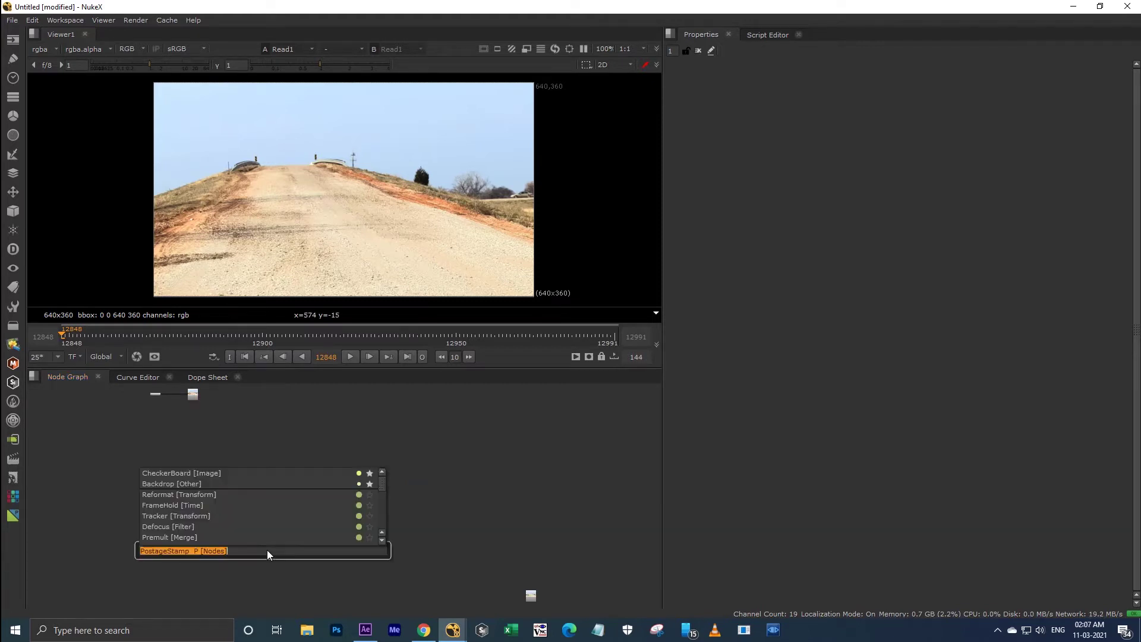
pyautogui.write('post')
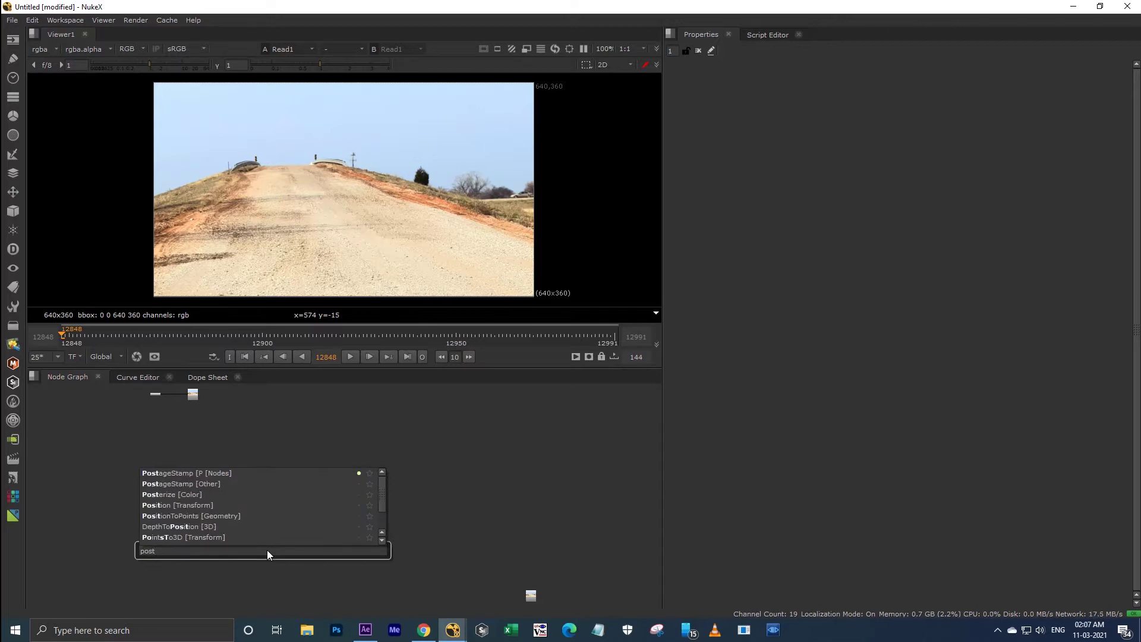
pyautogui.click(220, 475)
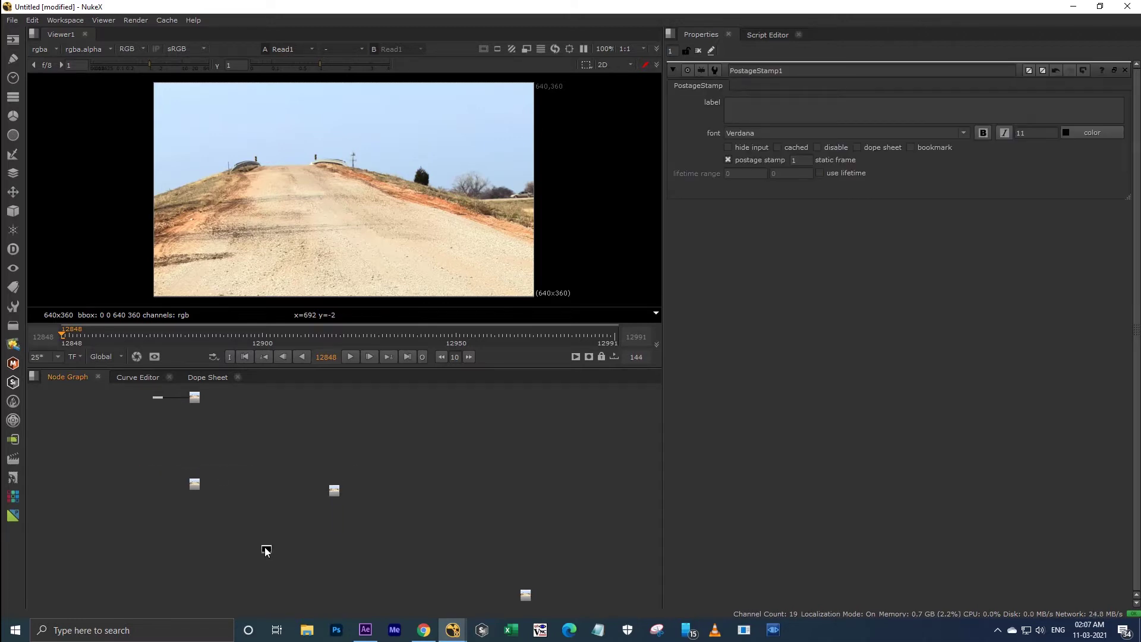
pyautogui.scroll(5, 265, 551)
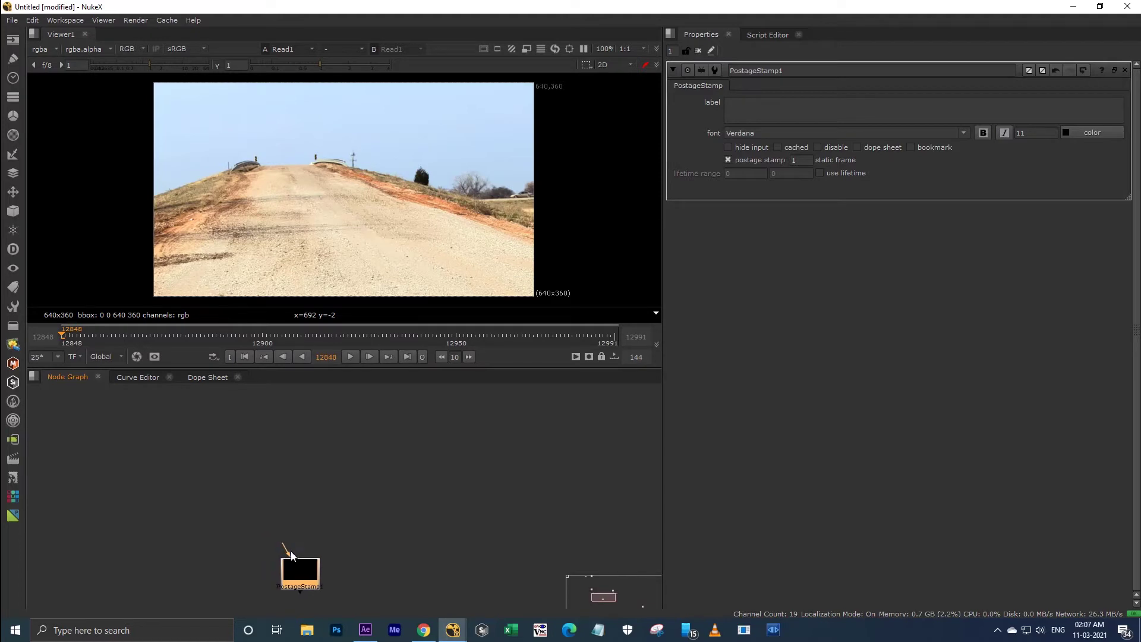
# Step: Connect the PostageStamp node's input to the Read1 node
pyautogui.moveTo(284, 544); pyautogui.dragTo(355, 614)
pyautogui.moveTo(201, 437); pyautogui.dragTo(355, 615, button='middle')
pyautogui.moveTo(354, 614); pyautogui.dragTo(235, 503)
pyautogui.moveTo(212, 426); pyautogui.dragTo(322, 627, button='middle')
pyautogui.moveTo(235, 503); pyautogui.dragTo(405, 516)
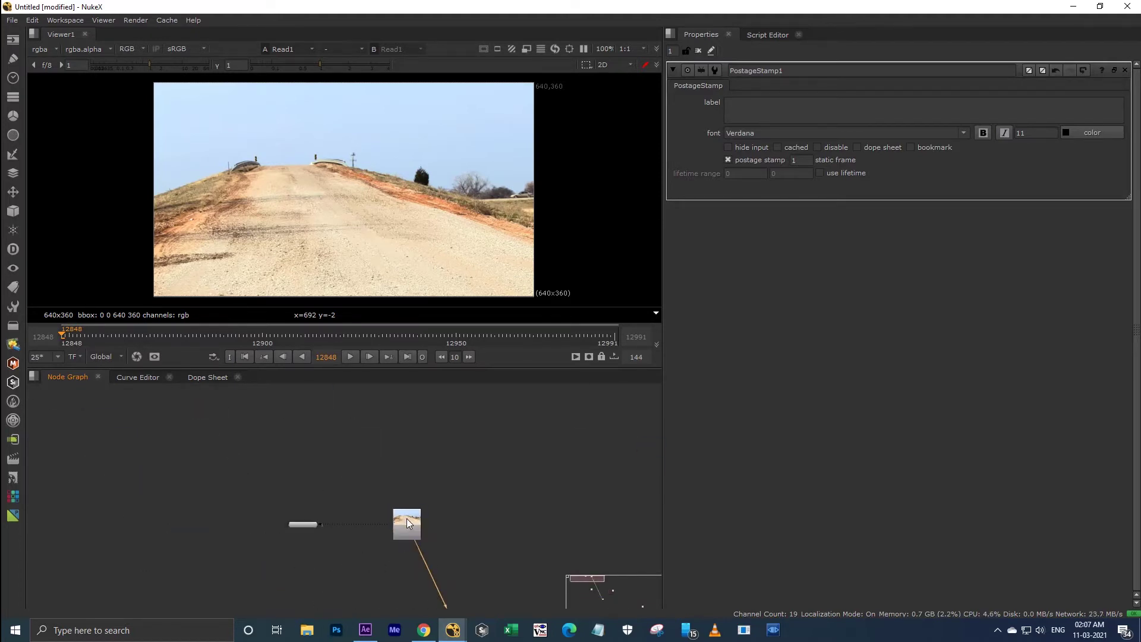
# Step: Enlarge the node graph and examine the connection running from Read1 to the postage stamp
pyautogui.press('space')
pyautogui.scroll(-3, 443, 458)
pyautogui.scroll(6, 404, 410)
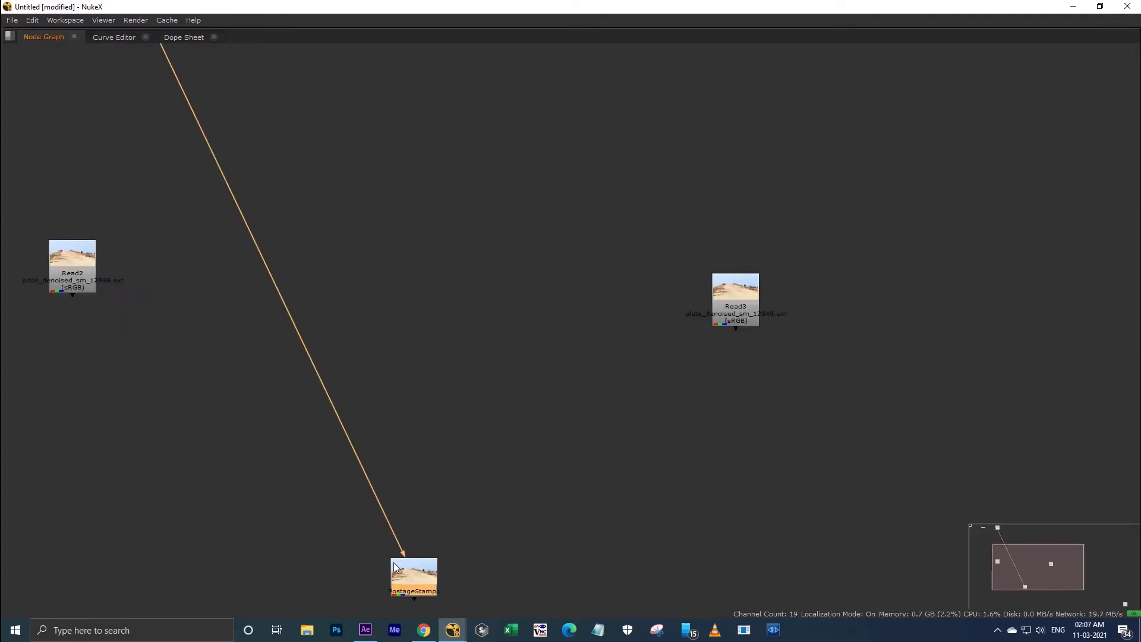
pyautogui.scroll(-1, 238, 202)
pyautogui.moveTo(226, 199); pyautogui.dragTo(322, 448, button='middle')
pyautogui.scroll(-1, 300, 261)
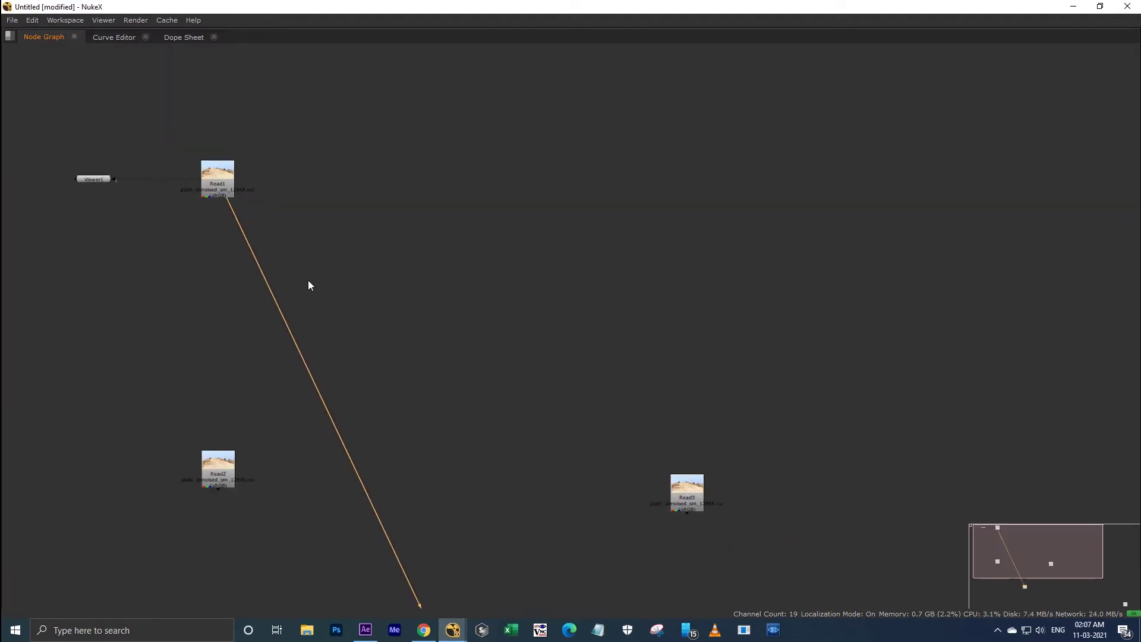
pyautogui.click(340, 329)
pyautogui.scroll(-2, 340, 329)
pyautogui.moveTo(340, 309); pyautogui.dragTo(340, 243, button='middle')
pyautogui.scroll(1, 421, 516)
# Step: Duplicate the PostageStamp node twice, placing both copies to the right of the Read1 node
pyautogui.click(422, 518)
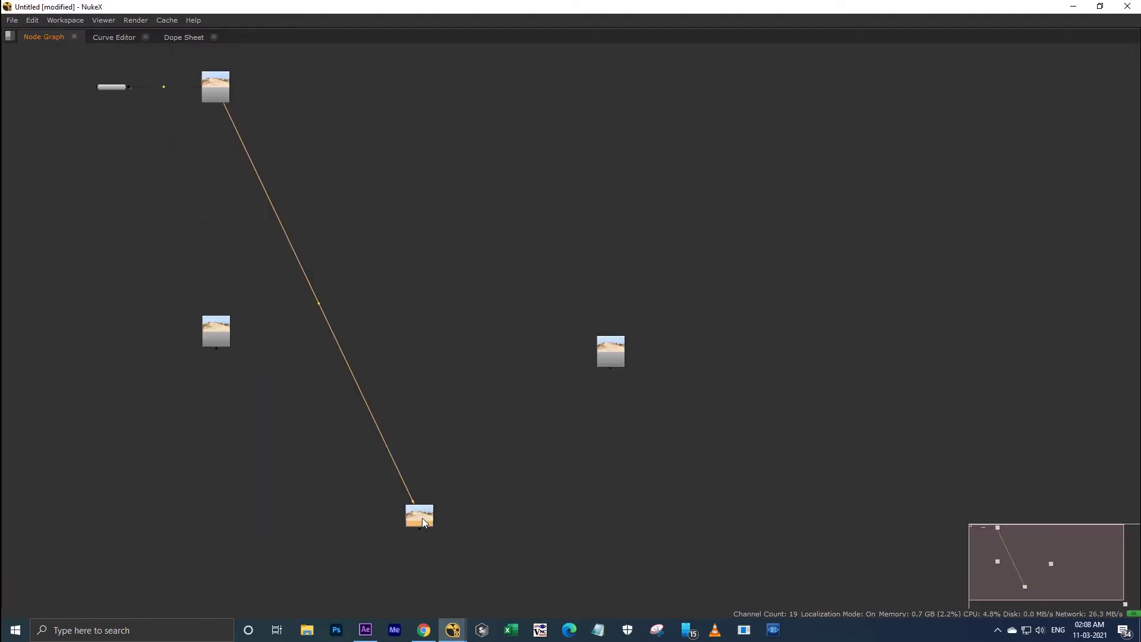
pyautogui.scroll(-1, 530, 454)
pyautogui.moveTo(559, 351); pyautogui.dragTo(547, 416, button='middle')
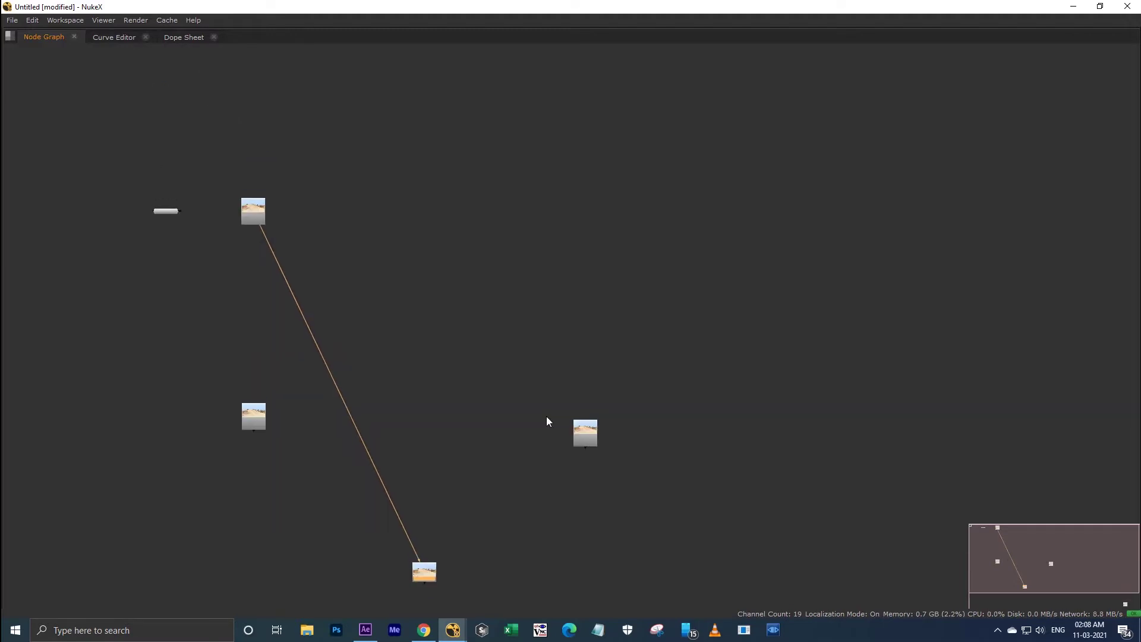
pyautogui.click(574, 212)
pyautogui.hotkey('ctrl', 'v')
pyautogui.hotkey('ctrl', 'v')
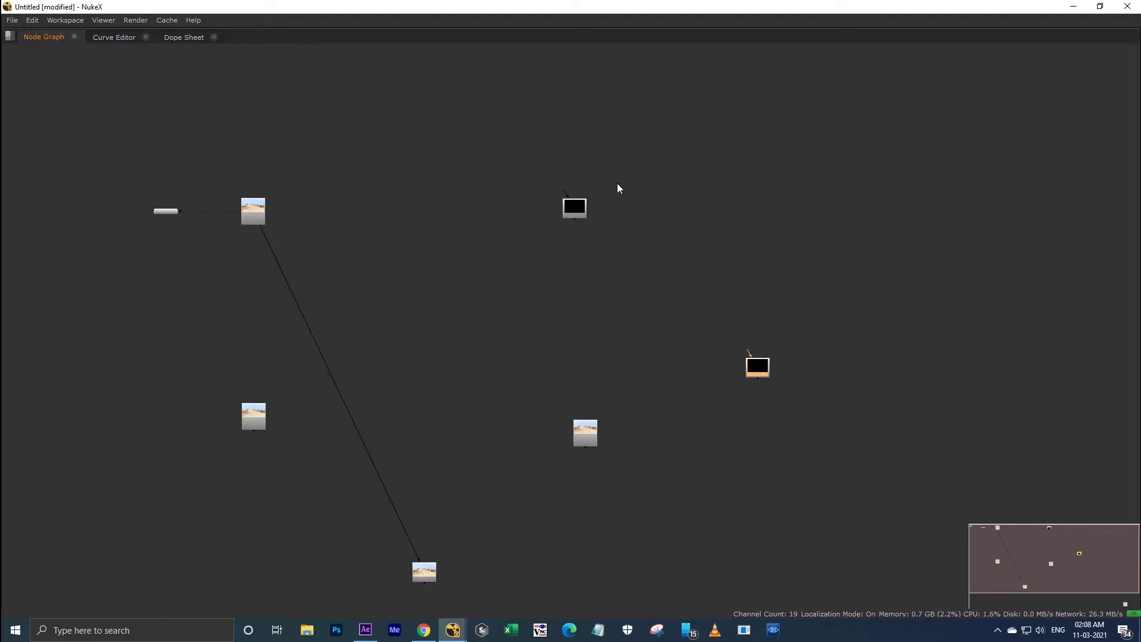
# Step: Connect the inputs of both duplicated PostageStamp nodes to the Read1 node
pyautogui.click(576, 213)
pyautogui.moveTo(566, 191); pyautogui.dragTo(261, 212)
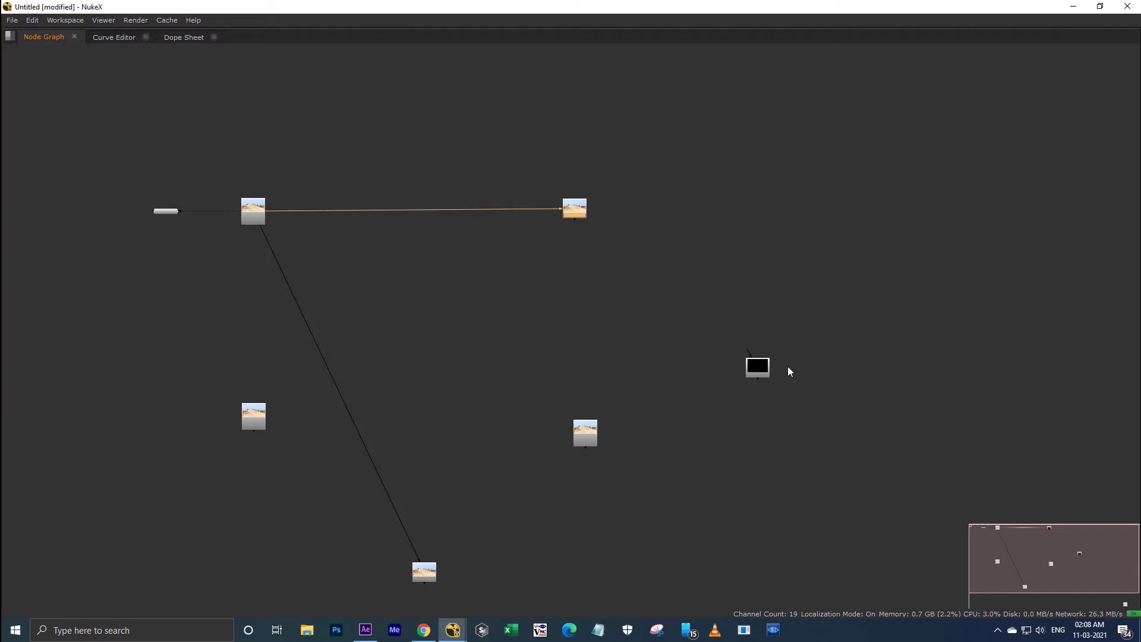
pyautogui.click(763, 372)
pyautogui.moveTo(749, 351); pyautogui.dragTo(262, 215)
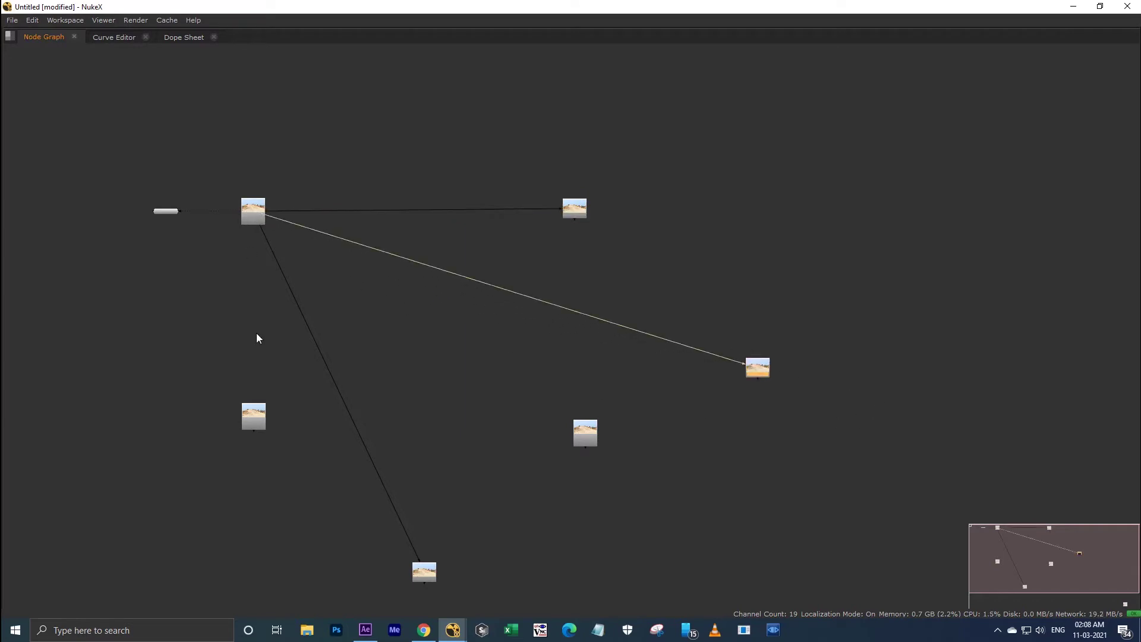
# Step: Delete the redundant Read2 and Read3 nodes
pyautogui.click(257, 422)
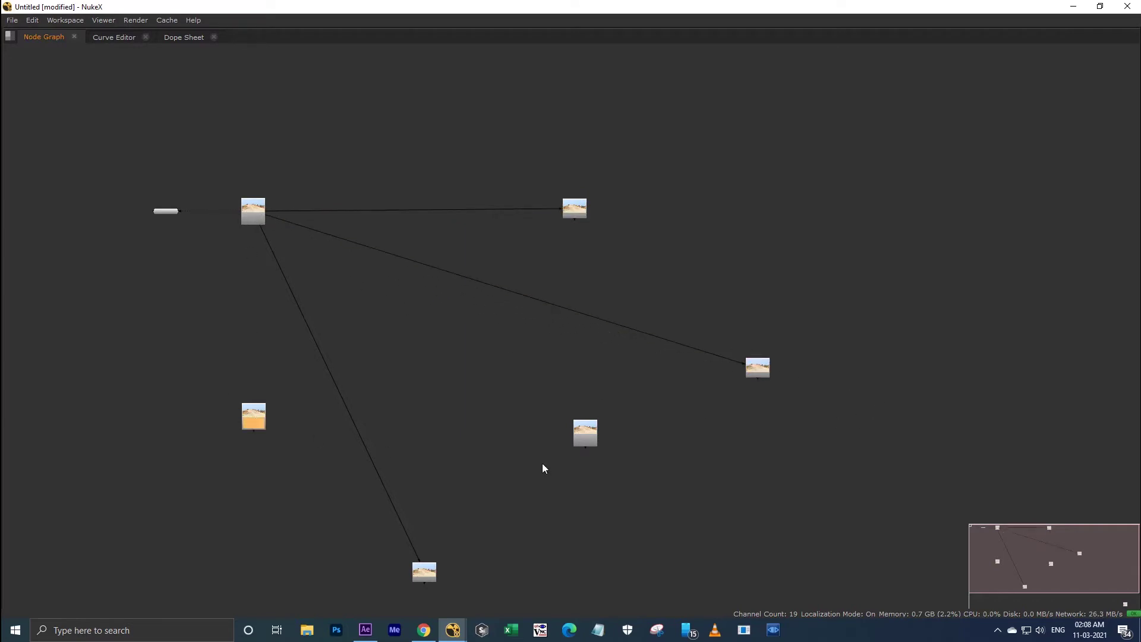
pyautogui.press('Delete')
pyautogui.click(586, 443)
# Step: Examine each of the three PostageStamp nodes and its connection back to Read1
pyautogui.moveTo(432, 577); pyautogui.dragTo(376, 405, button='middle')
pyautogui.scroll(4, 375, 405)
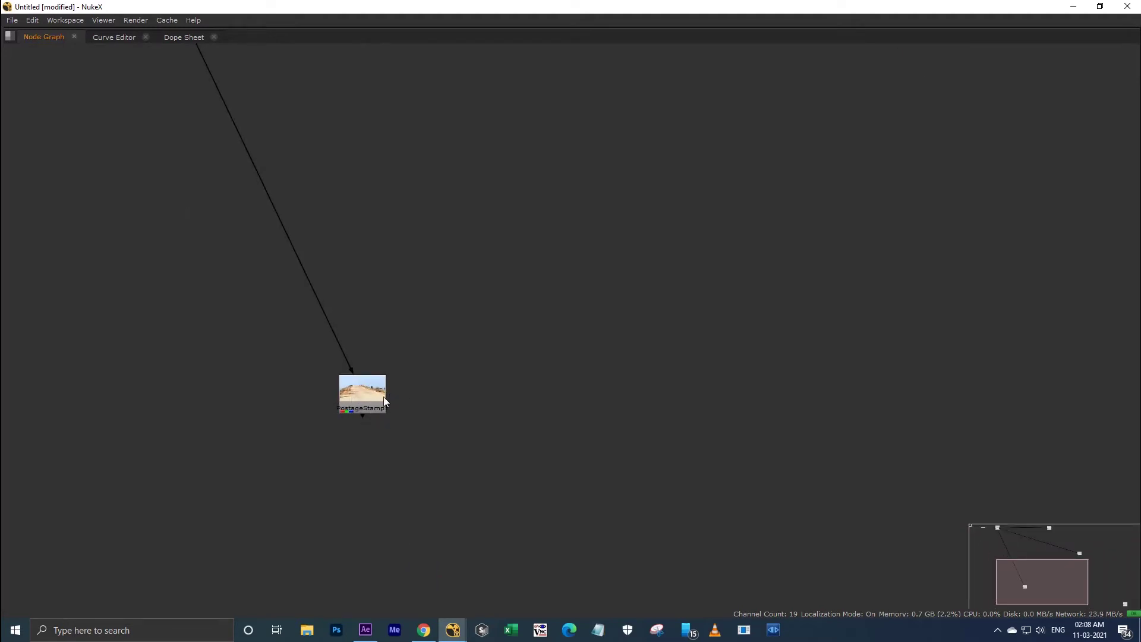
pyautogui.click(379, 416)
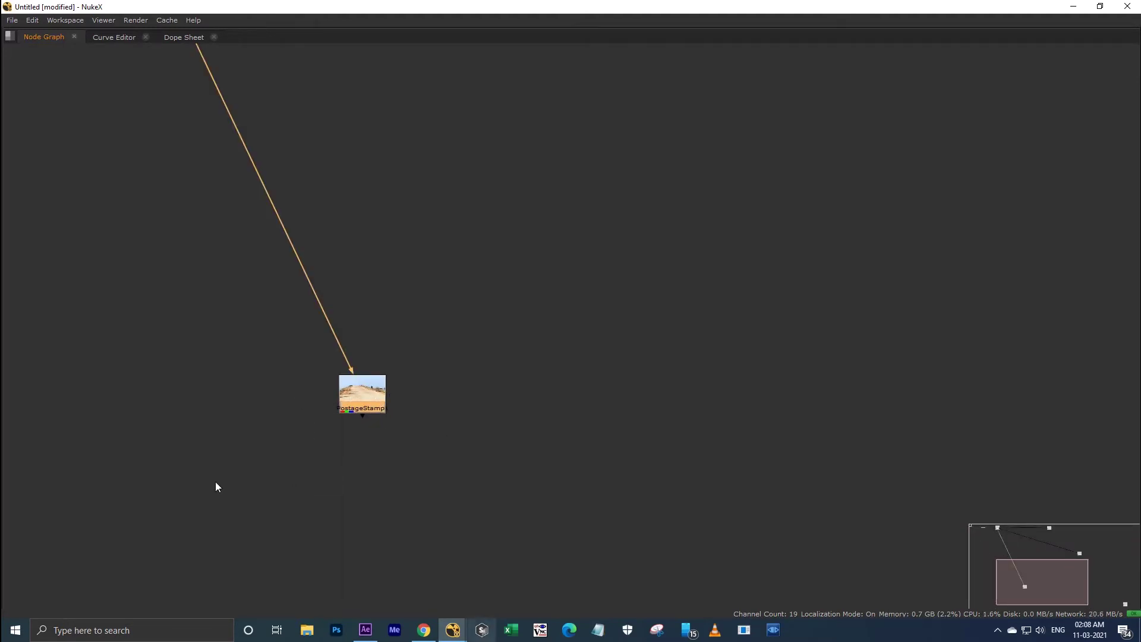
pyautogui.scroll(-4, 463, 453)
pyautogui.moveTo(556, 134); pyautogui.dragTo(354, 378, button='middle')
pyautogui.click(361, 304)
pyautogui.moveTo(361, 303); pyautogui.dragTo(369, 306)
pyautogui.scroll(6, 549, 468)
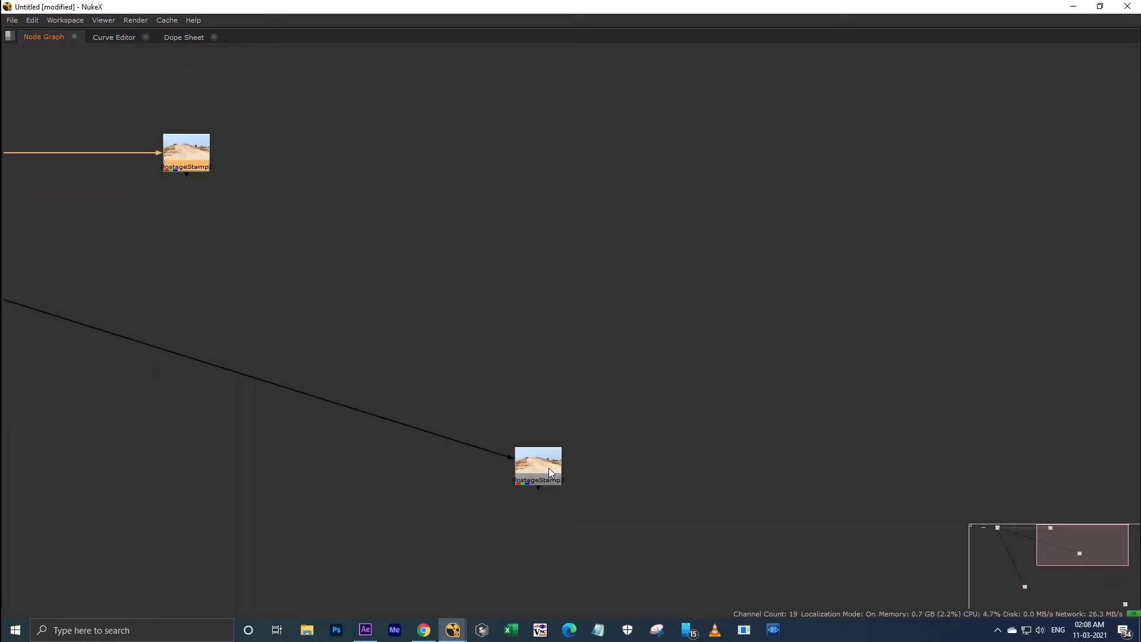
pyautogui.click(548, 468)
pyautogui.click(576, 382)
pyautogui.scroll(-5, 576, 382)
pyautogui.moveTo(576, 382); pyautogui.dragTo(797, 309, button='middle')
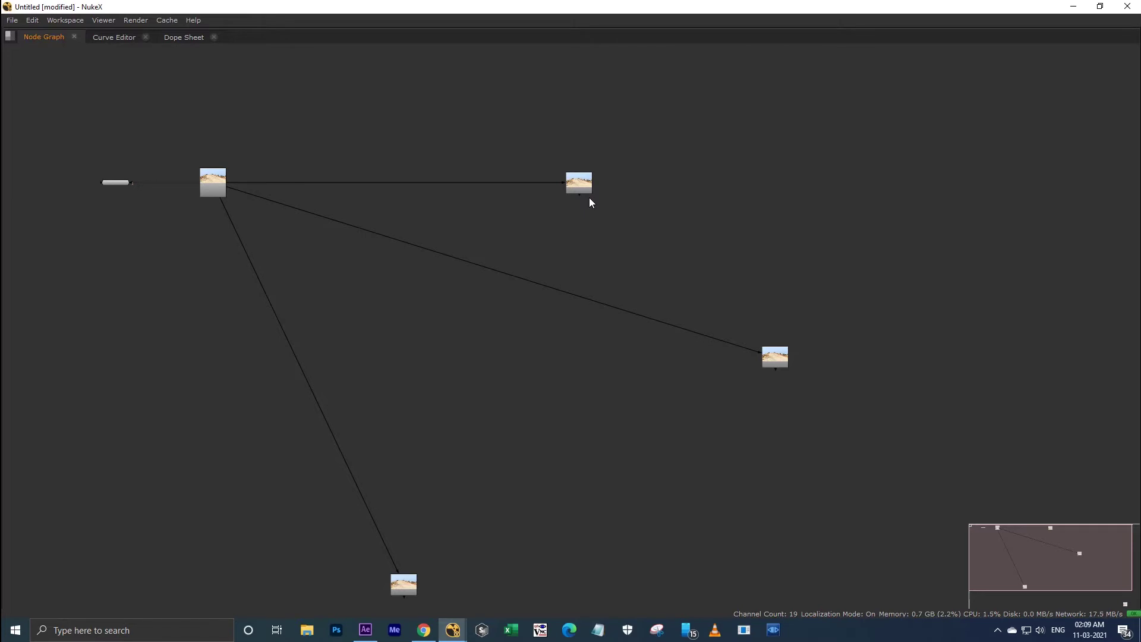
# Step: Enable hide input on the PostageStamp1 and PostageStamp3 nodes
pyautogui.doubleClick(403, 585)
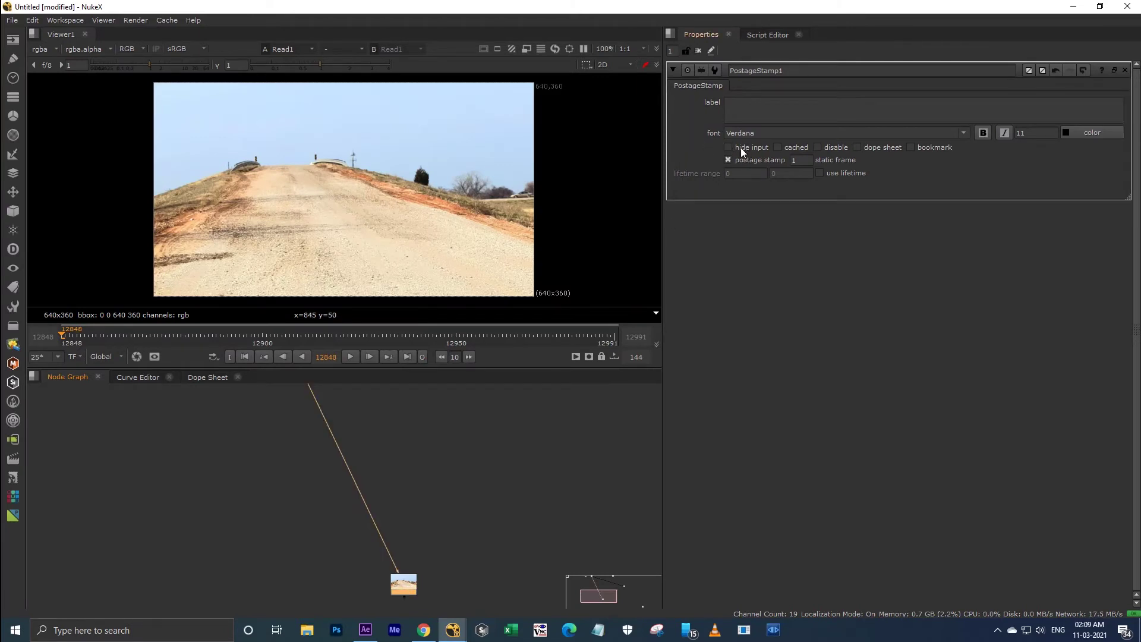
pyautogui.click(742, 148)
pyautogui.scroll(-3, 462, 467)
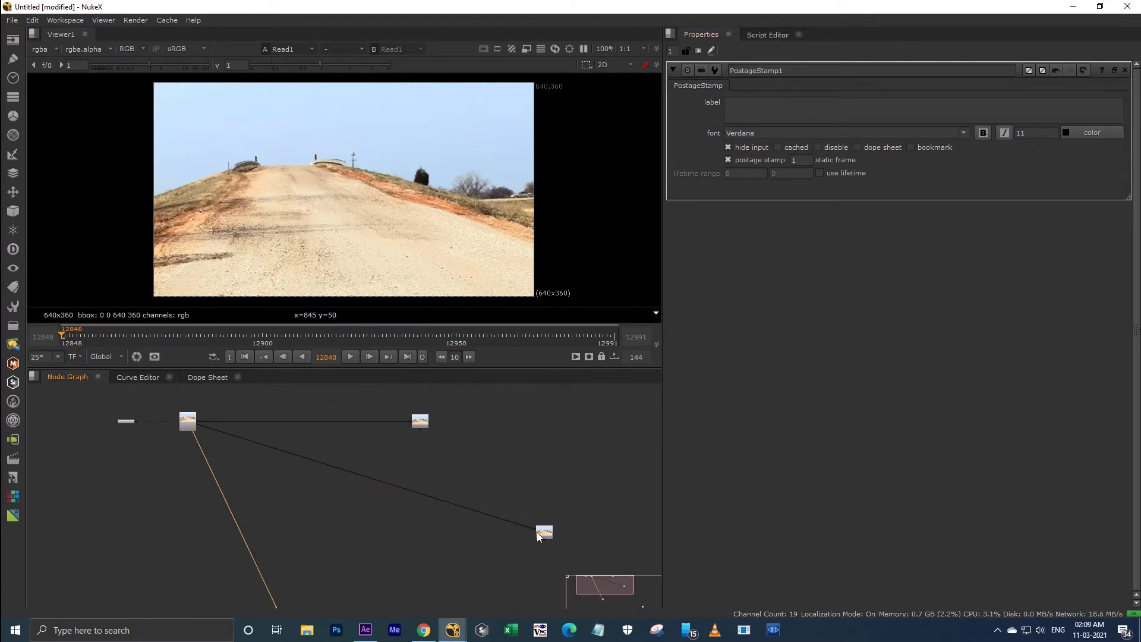
pyautogui.click(538, 533)
pyautogui.click(728, 148)
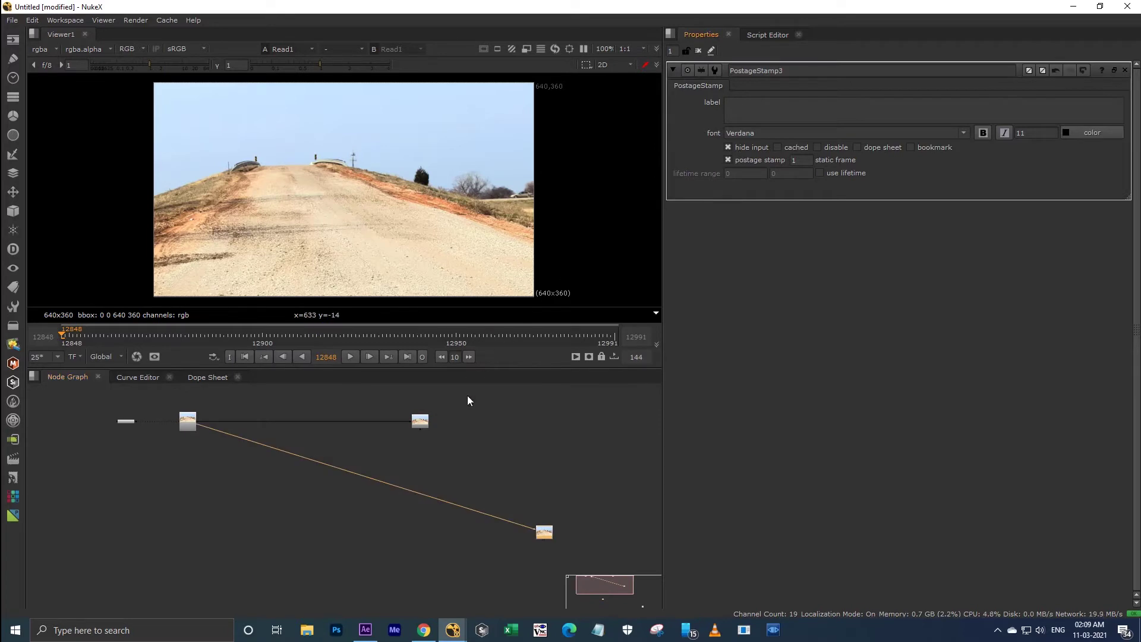
# Step: Enable hide input on PostageStamp2, and select and deselect the node to check its connection line
pyautogui.doubleClick(421, 420)
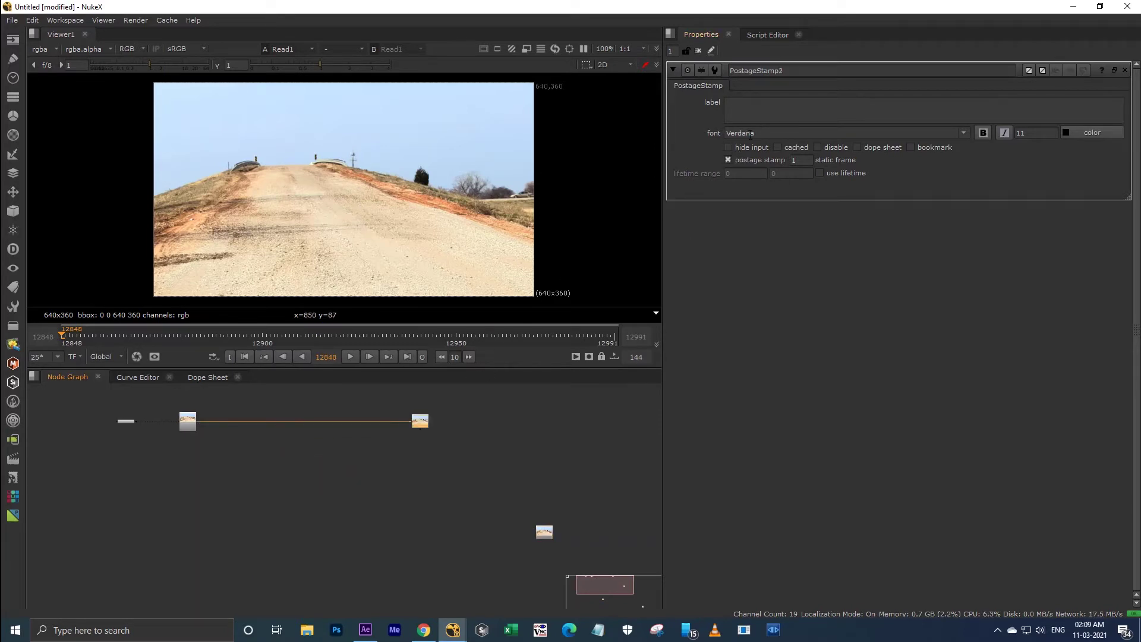
pyautogui.click(745, 147)
pyautogui.click(436, 410)
pyautogui.click(420, 422)
pyautogui.scroll(2, 415, 453)
pyautogui.moveTo(387, 449); pyautogui.dragTo(453, 488, button='middle')
pyautogui.click(564, 479)
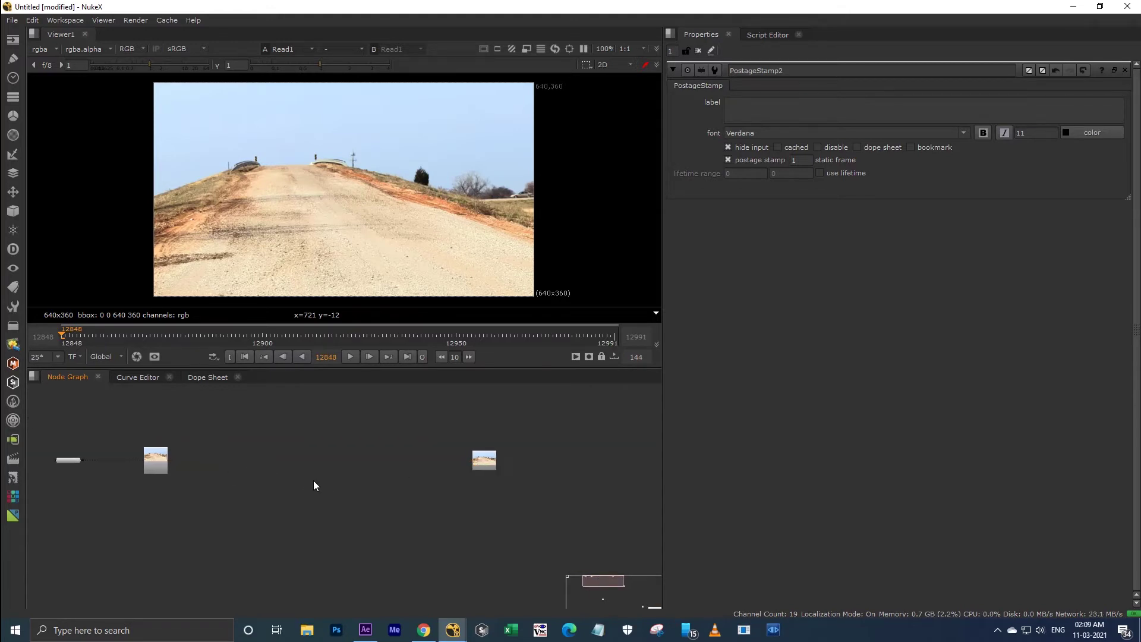
# Step: Delete the PostageStamp2 and PostageStamp3 nodes together
pyautogui.scroll(-4, 313, 479)
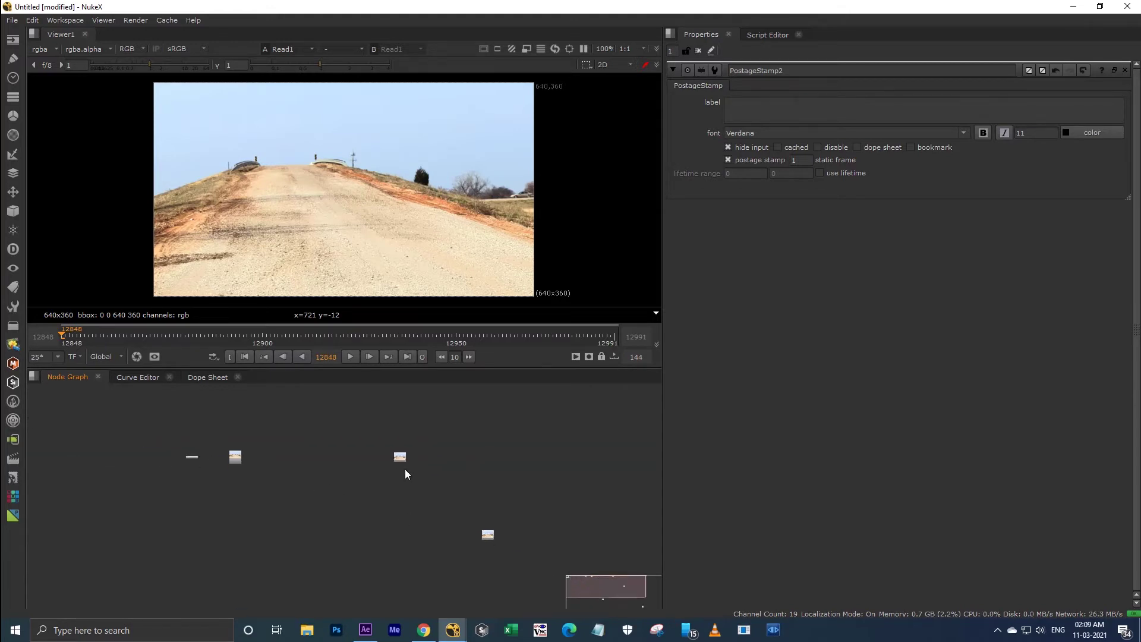
pyautogui.moveTo(367, 445); pyautogui.dragTo(370, 405, button='middle')
pyautogui.moveTo(370, 409); pyautogui.dragTo(540, 556)
pyautogui.press('Delete')
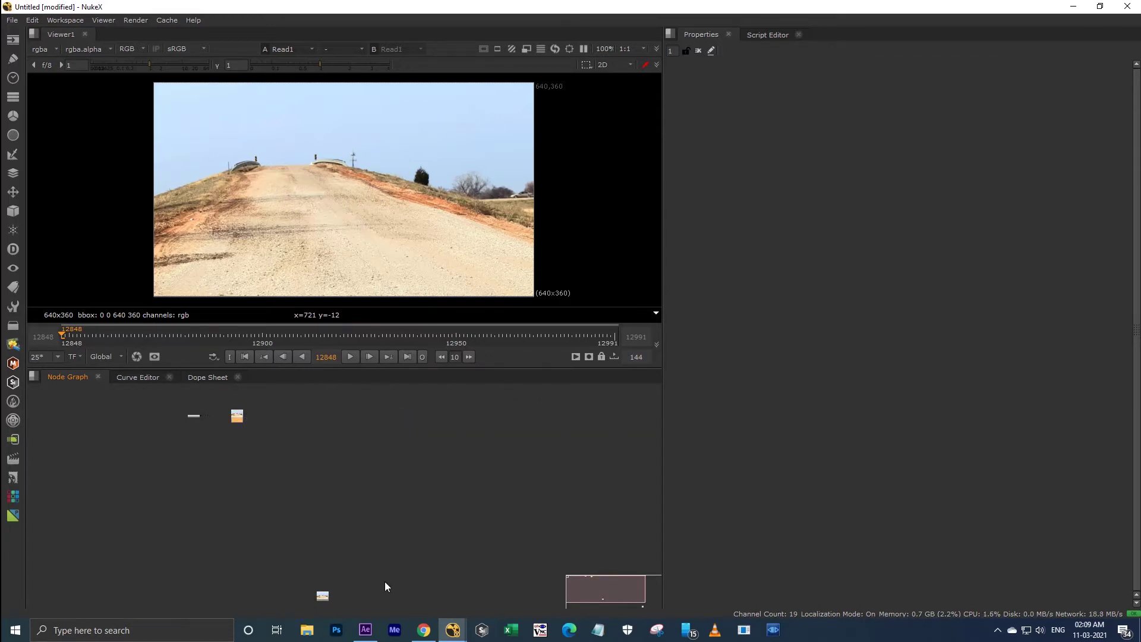
# Step: Remove the remaining PostageStamp node and frame Viewer1 and Read1 in the node graph
pyautogui.scroll(-1, 348, 514)
pyautogui.moveTo(349, 515); pyautogui.dragTo(289, 494, button='middle')
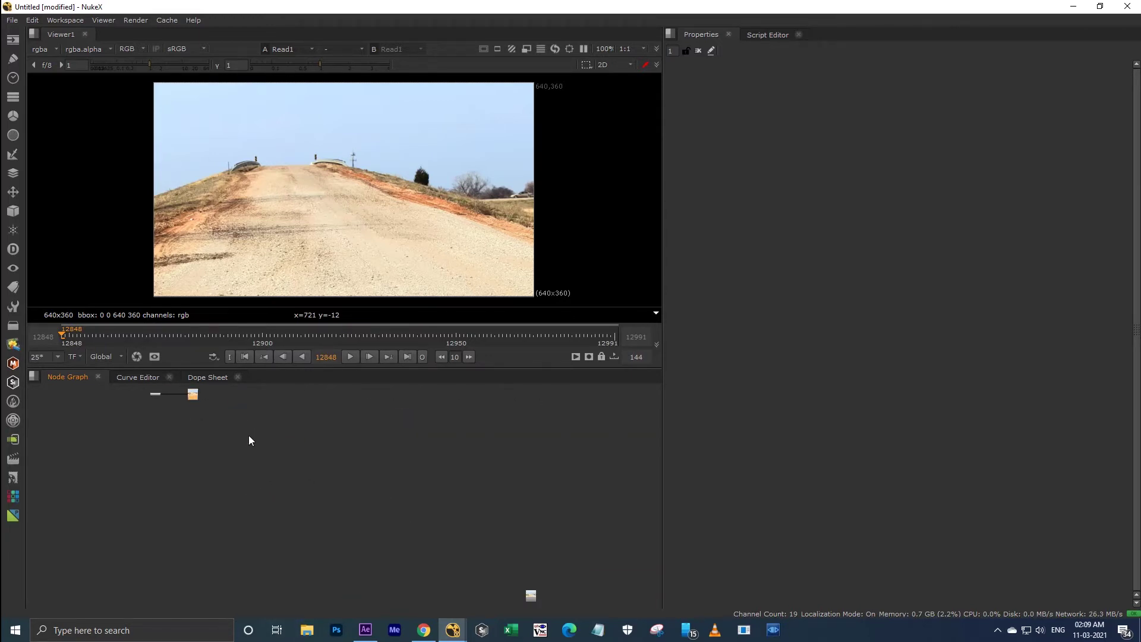
pyautogui.press('f')
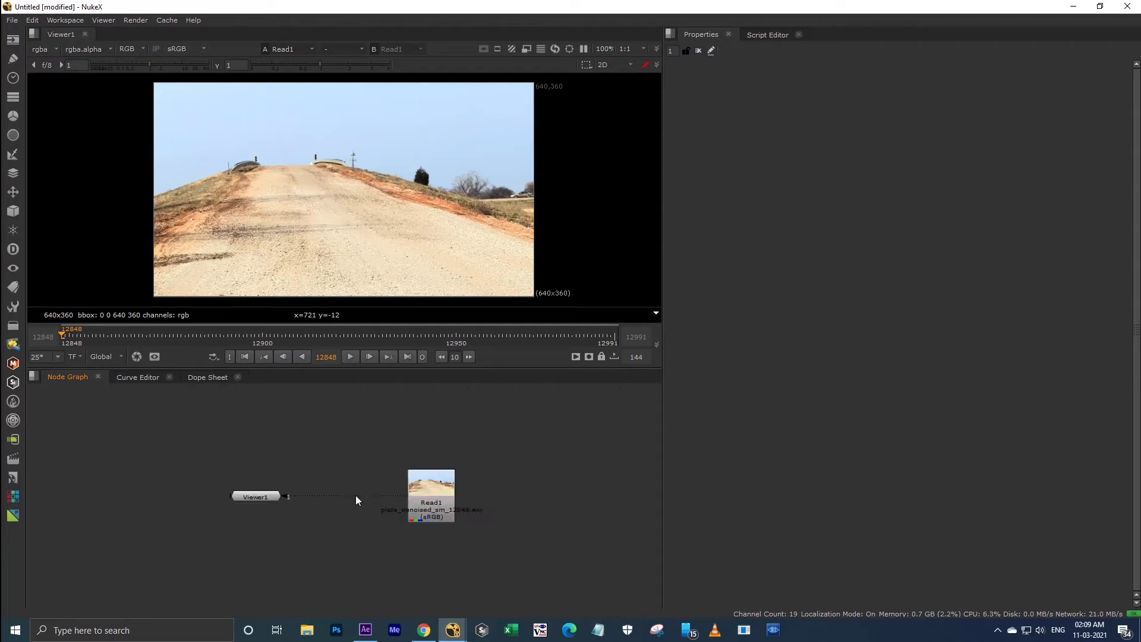
pyautogui.scroll(1, 431, 514)
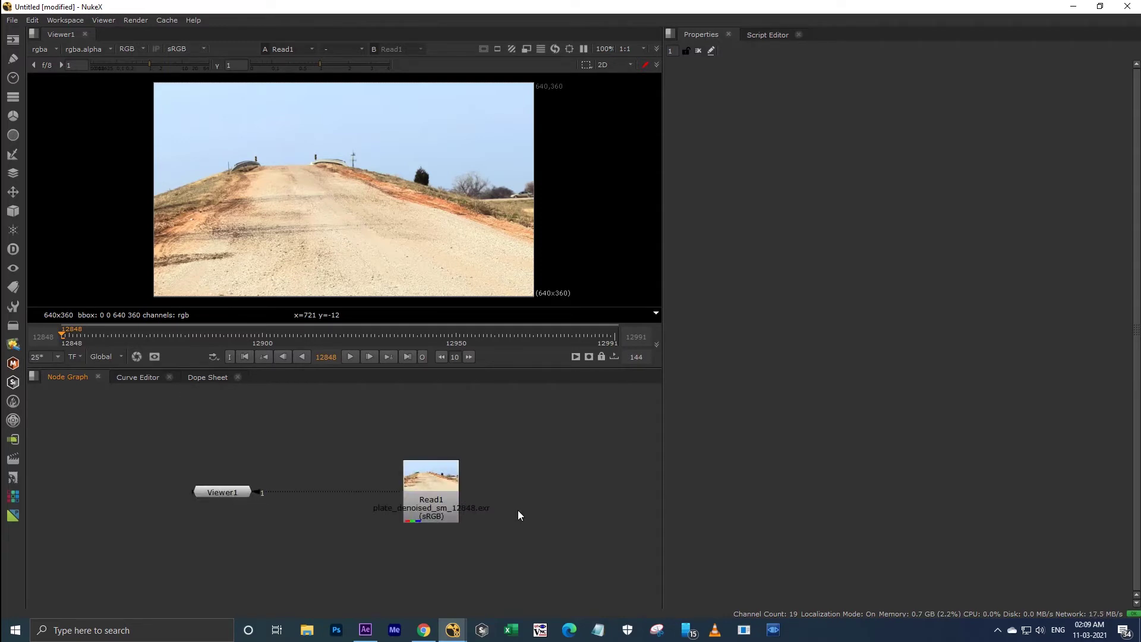
# Step: Add a PostageStamp node with hidden input fed by Read1, placed well away from it, and deselect the node
pyautogui.scroll(-3, 546, 509)
pyautogui.moveTo(545, 509); pyautogui.dragTo(395, 509, button='middle')
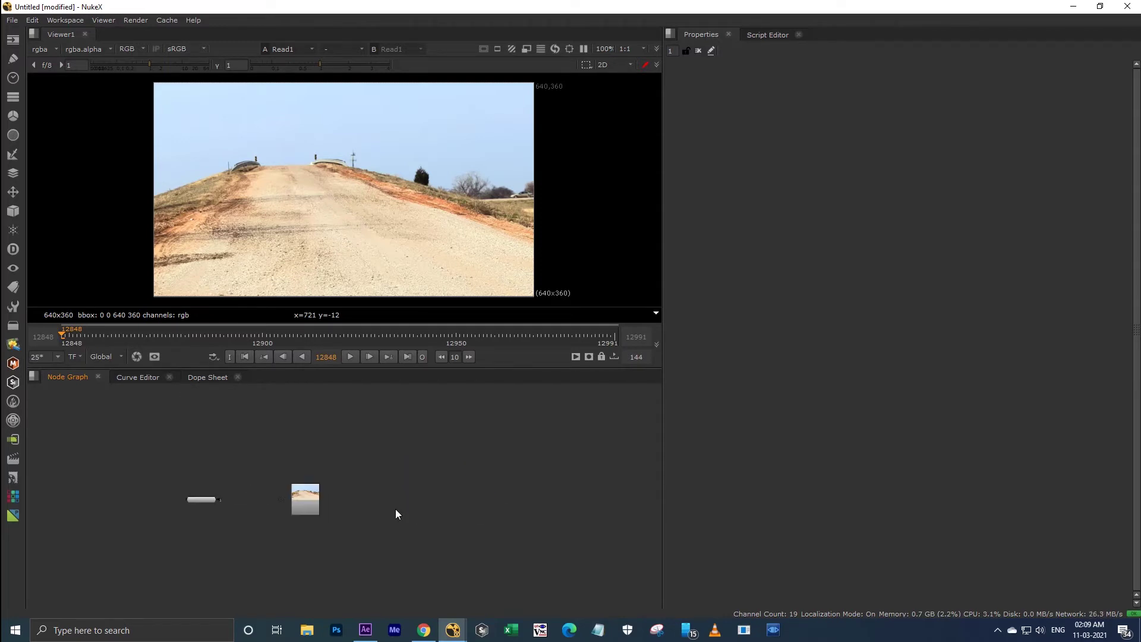
pyautogui.scroll(2, 426, 528)
pyautogui.moveTo(490, 541); pyautogui.dragTo(374, 538, button='middle')
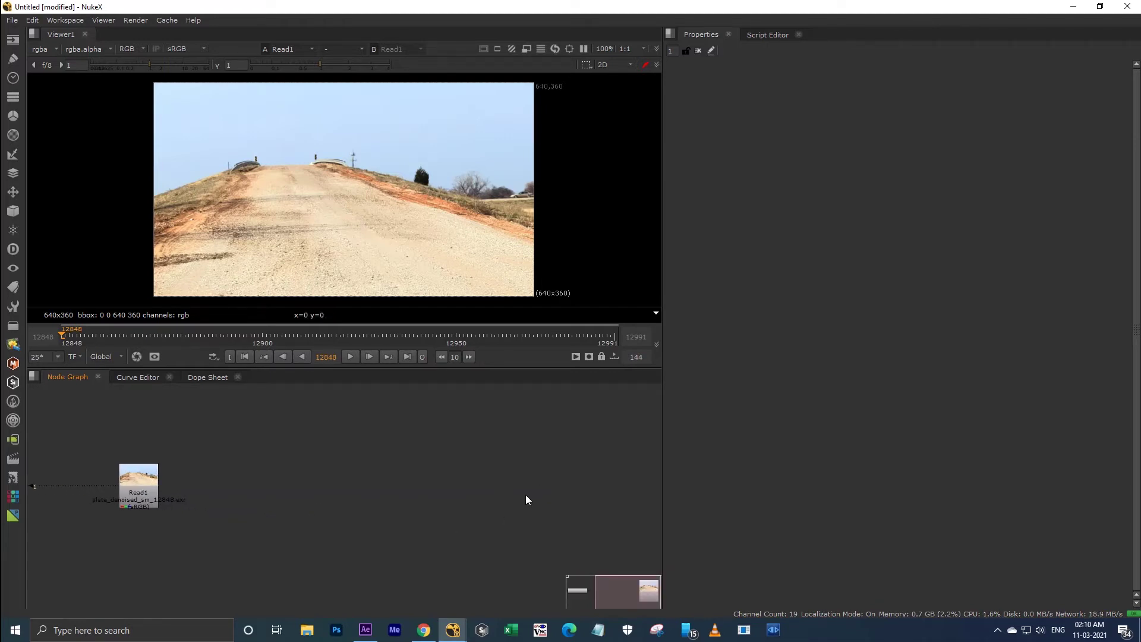
pyautogui.click(16, 480)
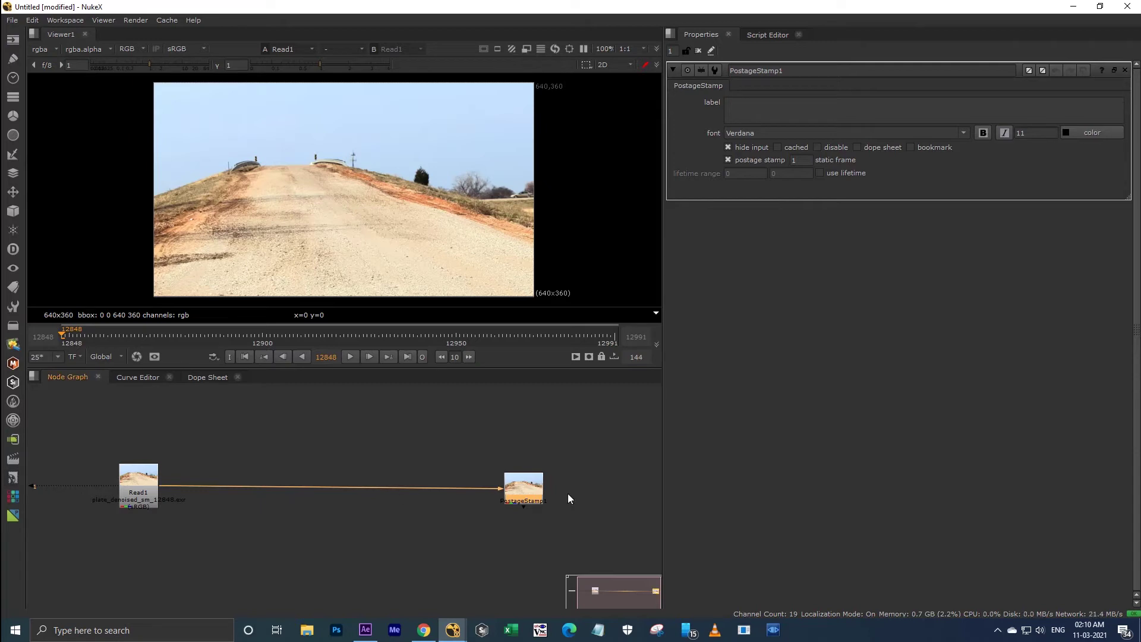
pyautogui.moveTo(594, 454); pyautogui.dragTo(492, 536)
pyautogui.click(518, 461)
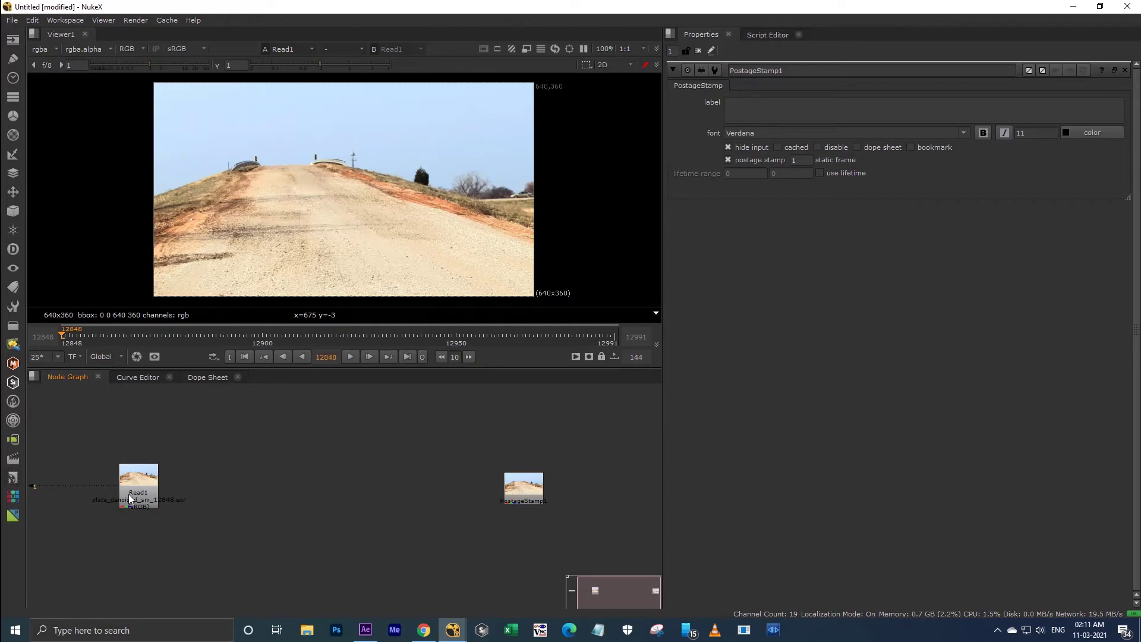
# Step: Delete the PostageStamp1 node
pyautogui.scroll(4, 130, 500)
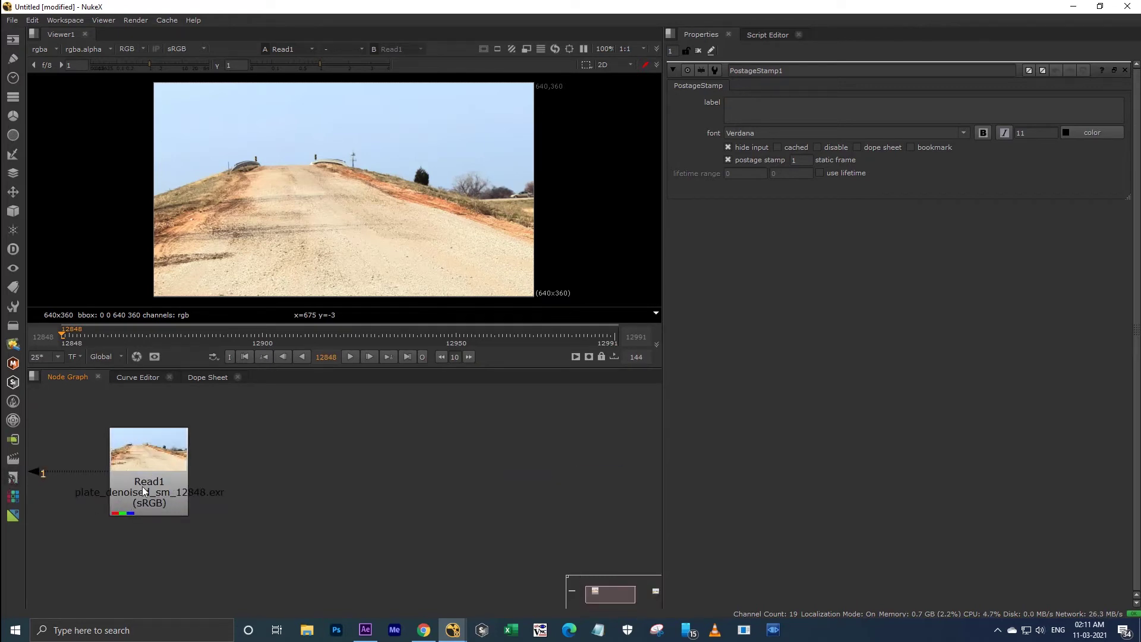
pyautogui.scroll(-3, 134, 483)
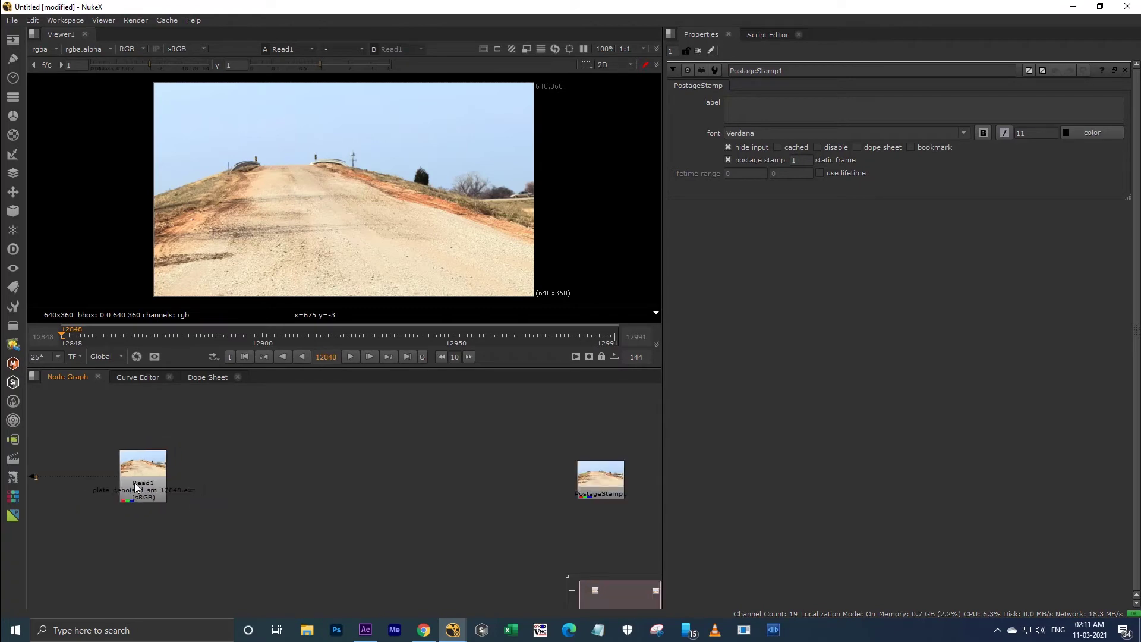
pyautogui.press('Delete')
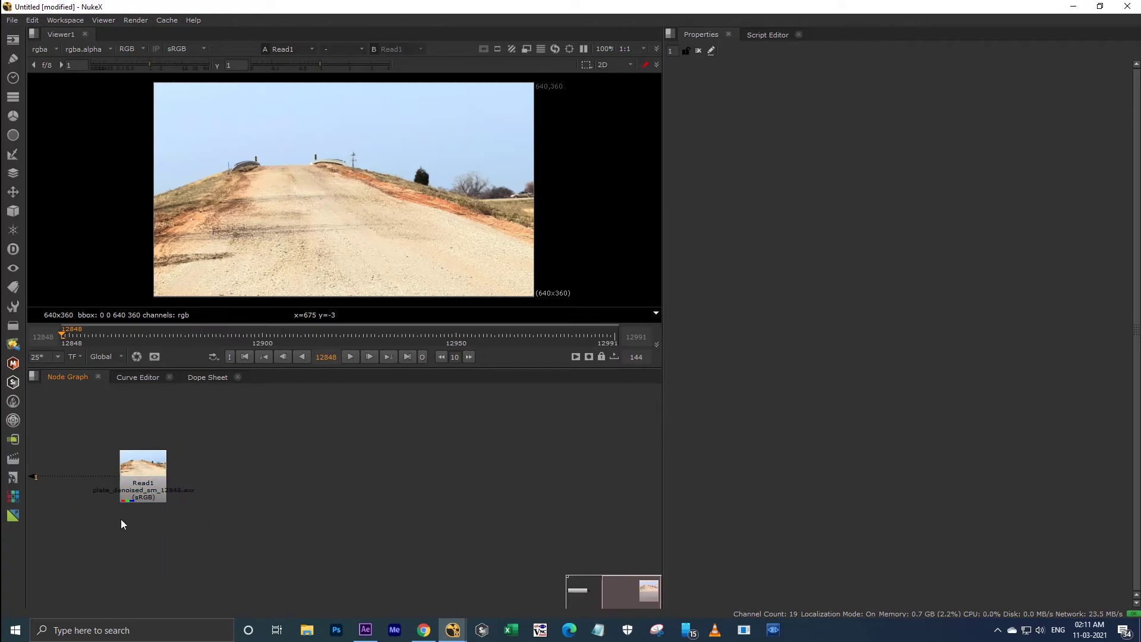
# Step: Duplicate the Read1 node three times beside the original
pyautogui.click(150, 486)
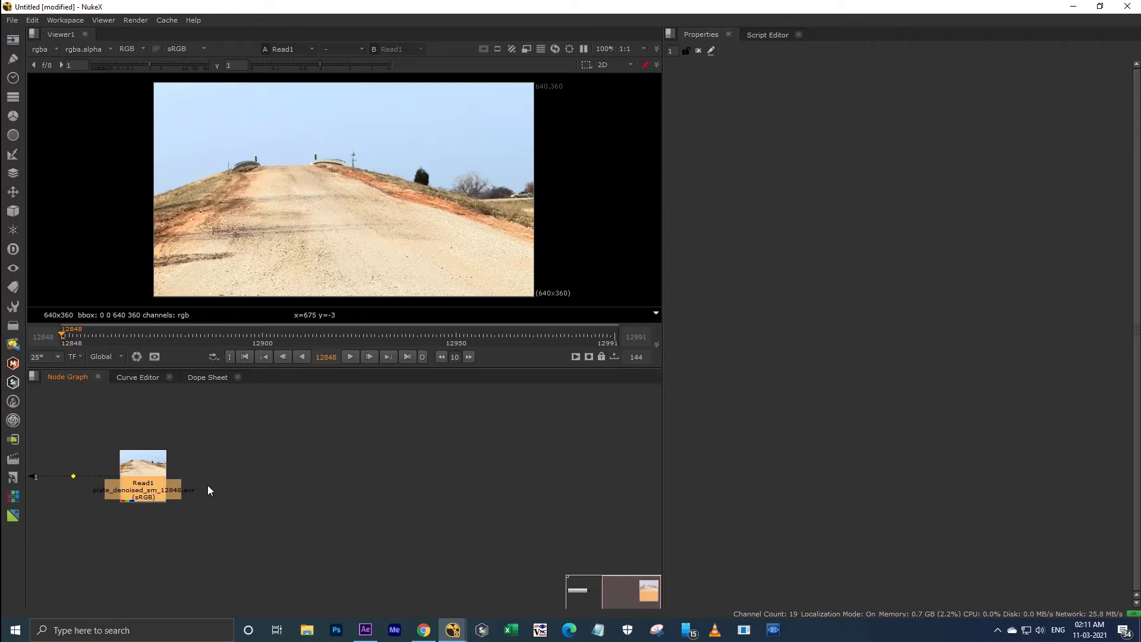
pyautogui.hotkey('ctrl', 'v')
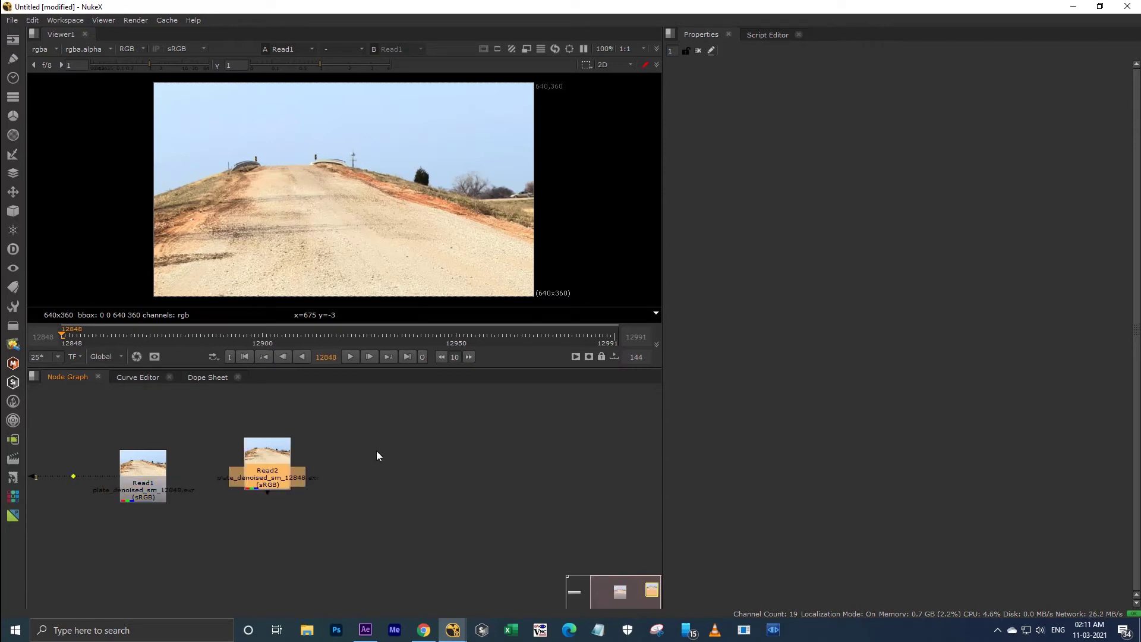
pyautogui.hotkey('ctrl', 'v')
pyautogui.hotkey('ctrl', 'v')
# Step: Select the Read nodes in turn and move Read4 farther from Read3 to space out the row
pyautogui.click(143, 487)
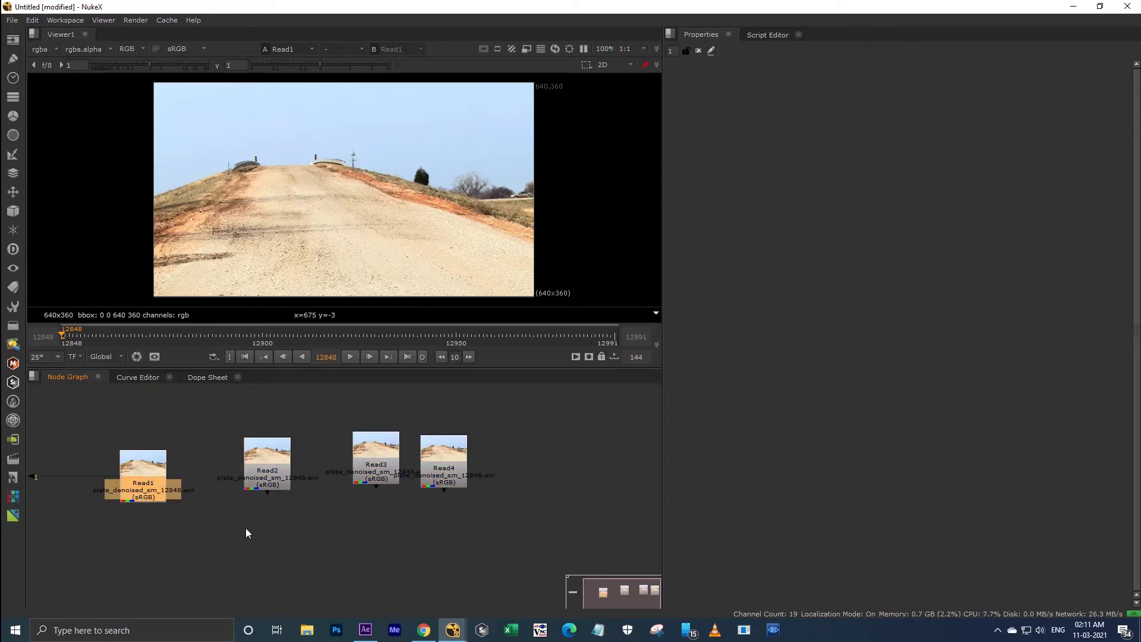
pyautogui.click(268, 486)
pyautogui.click(364, 467)
pyautogui.click(438, 497)
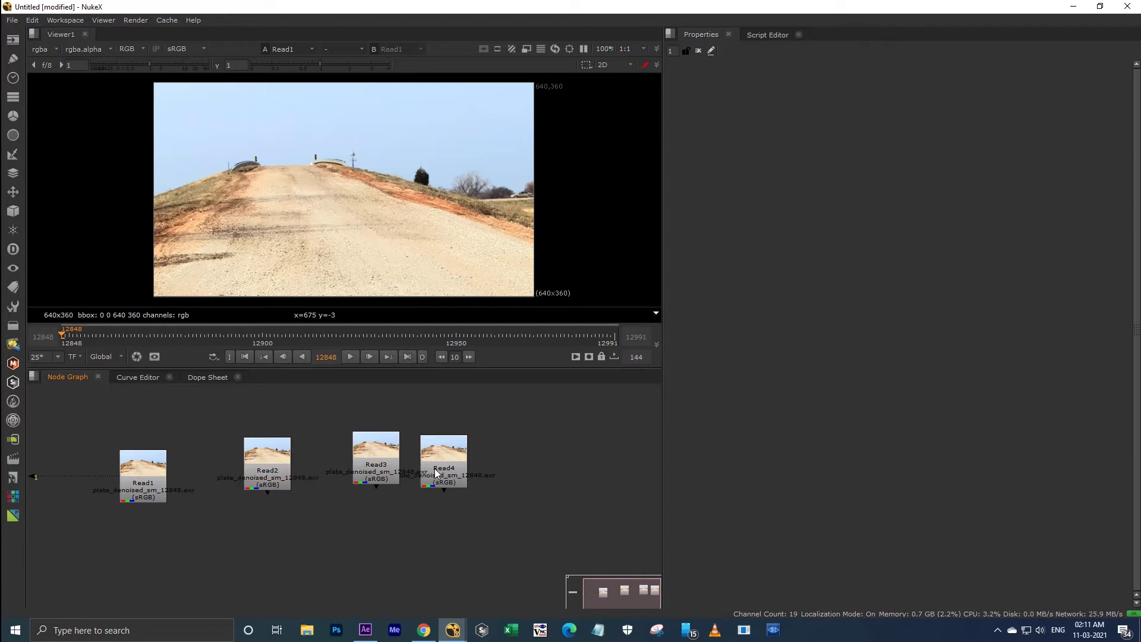
pyautogui.click(437, 471)
pyautogui.moveTo(438, 471); pyautogui.dragTo(492, 465)
pyautogui.click(367, 561)
# Step: Add a PostageStamp node fed by Read1 below the row of Read nodes, then select and deselect it to check its connection
pyautogui.scroll(-2, 365, 520)
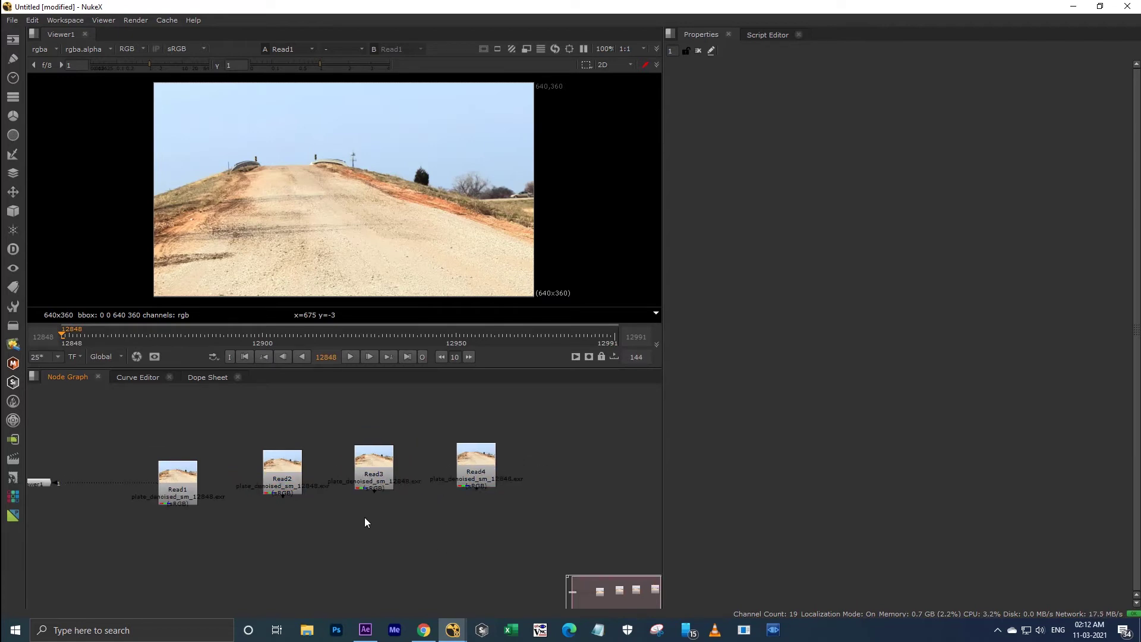
pyautogui.moveTo(365, 517); pyautogui.dragTo(393, 492, button='middle')
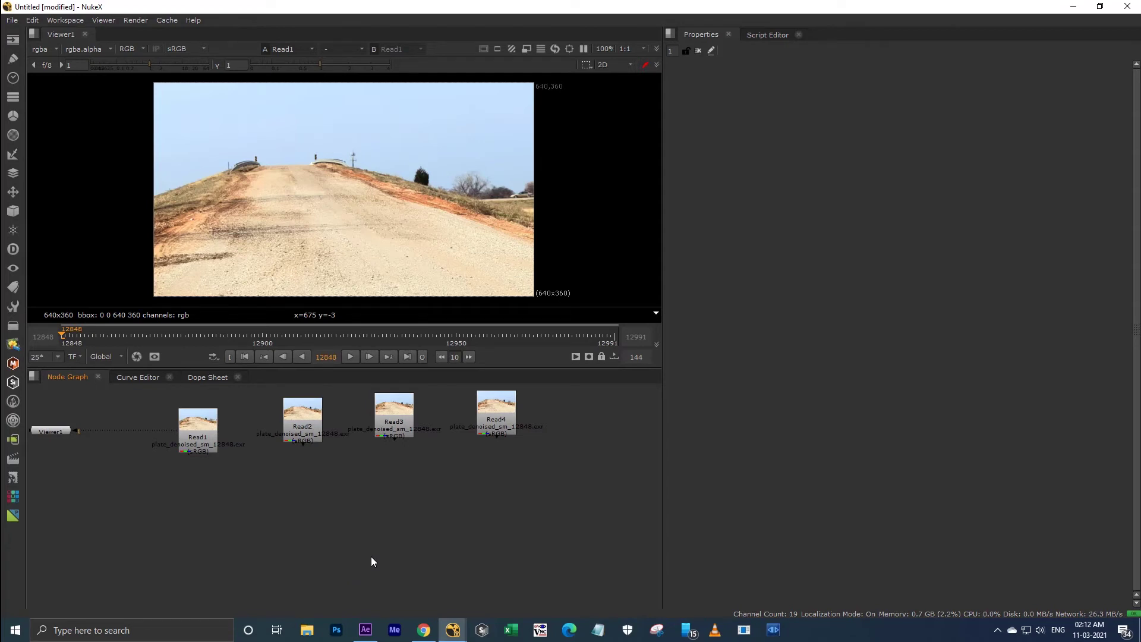
pyautogui.click(14, 482)
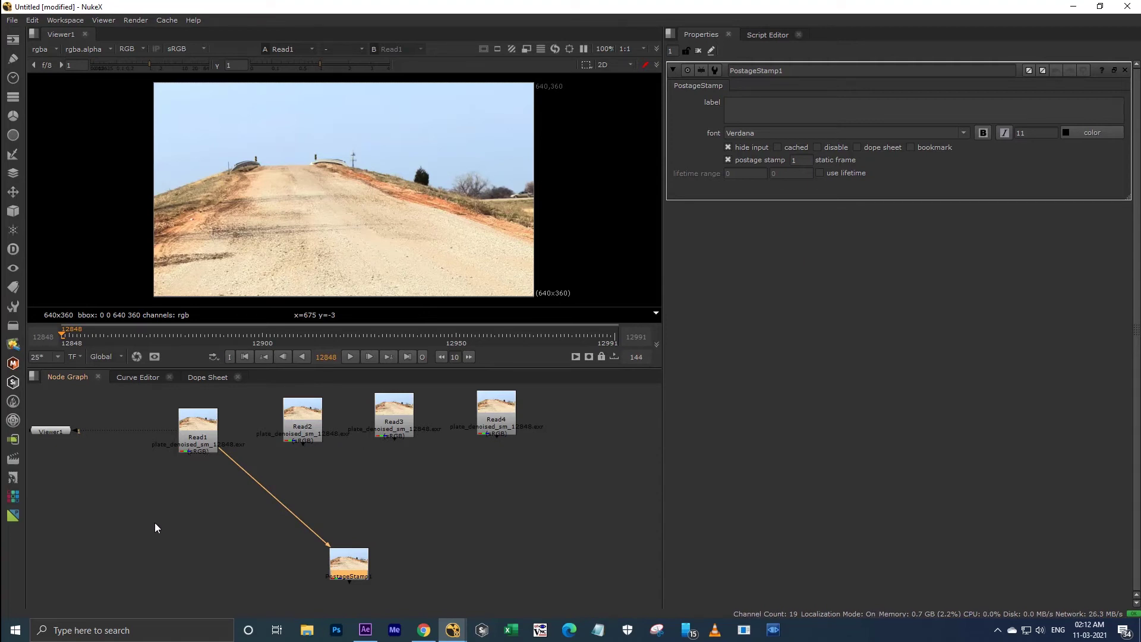
pyautogui.moveTo(143, 517); pyautogui.dragTo(241, 385)
pyautogui.click(248, 438)
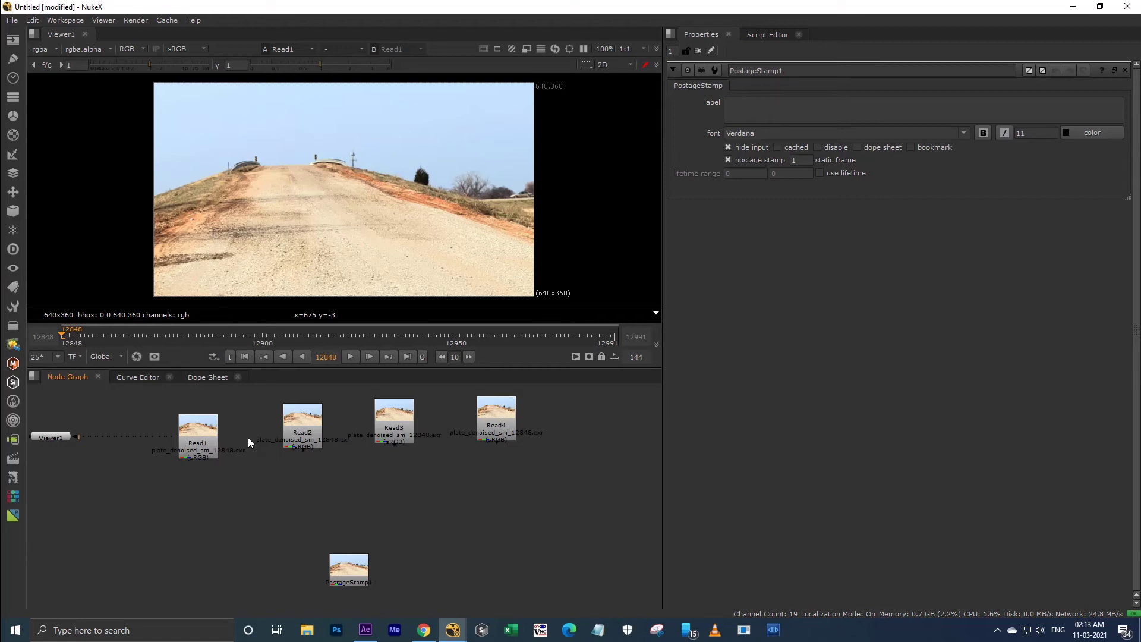
pyautogui.click(348, 563)
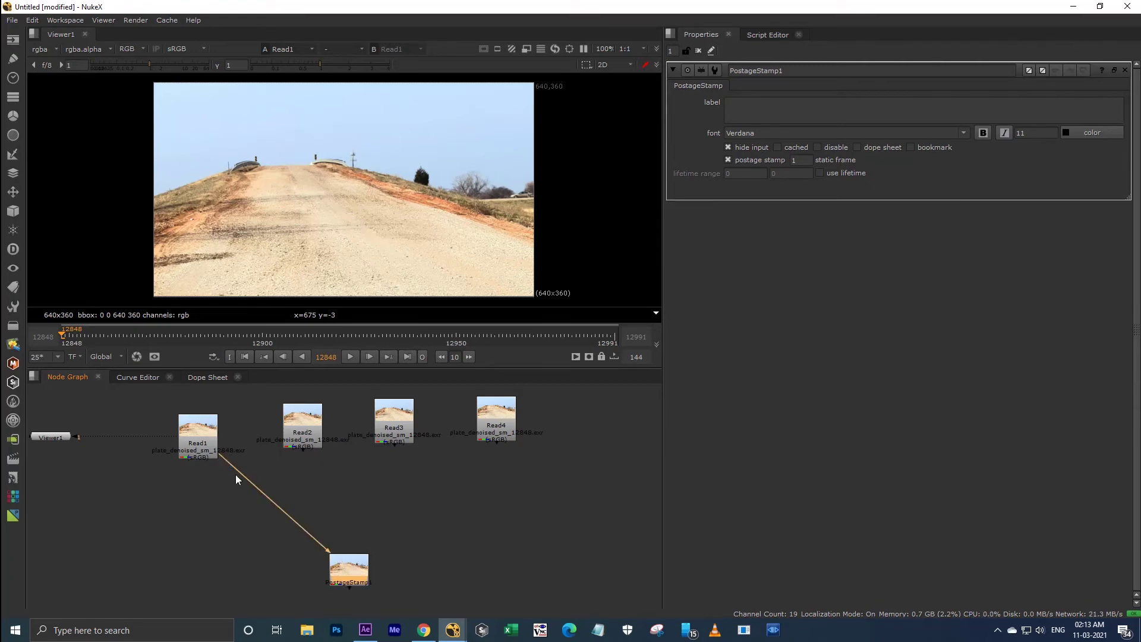
pyautogui.click(355, 535)
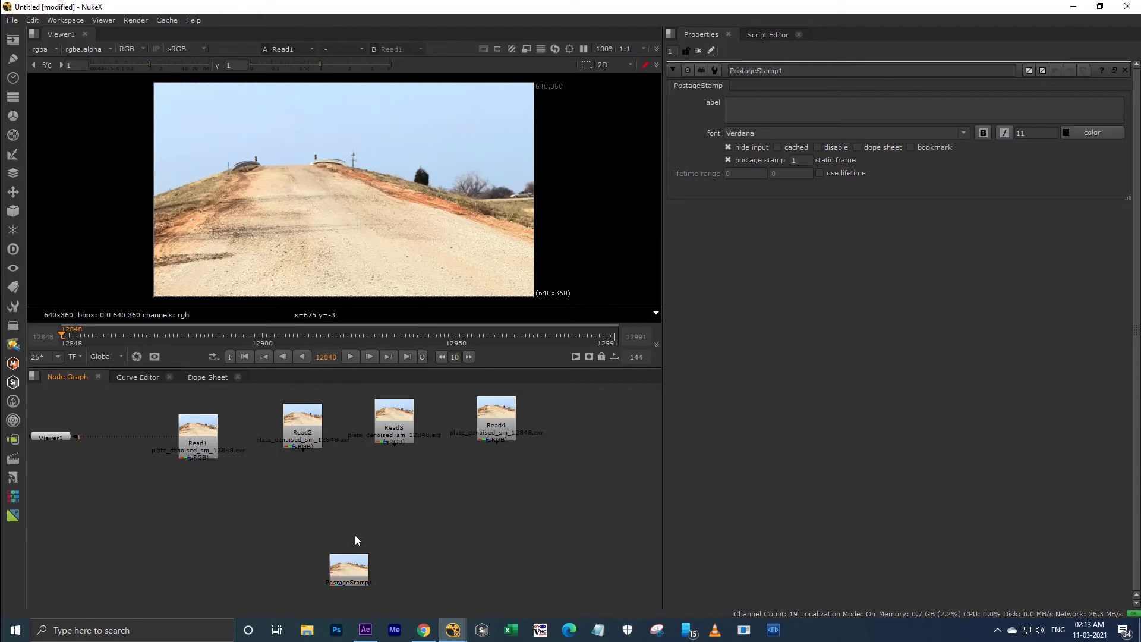
# Step: Add a Shuffle node that routes alpha into all RGBA channels and place it clear of the PostageStamp node
pyautogui.click(13, 497)
pyautogui.click(59, 535)
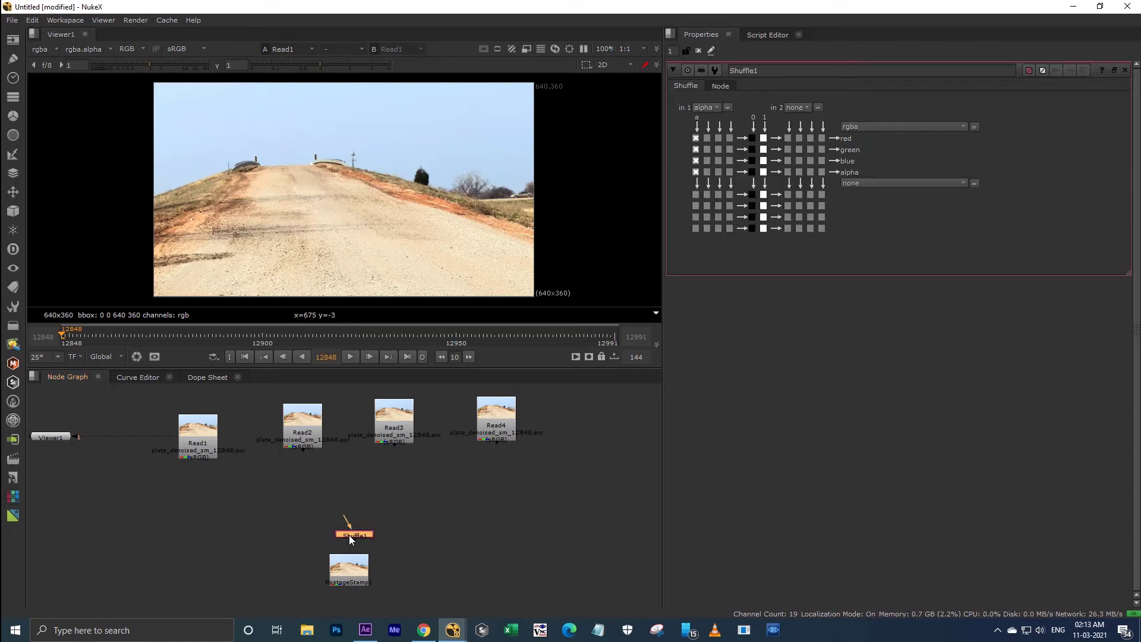
pyautogui.moveTo(353, 533); pyautogui.dragTo(440, 532)
pyautogui.click(488, 485)
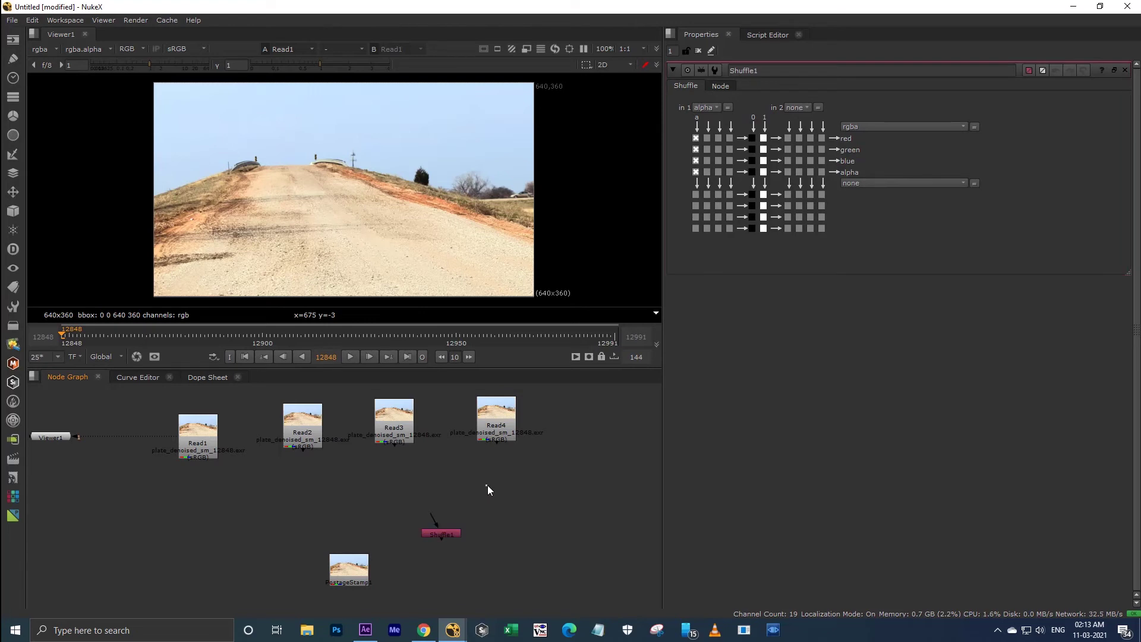
pyautogui.moveTo(494, 485); pyautogui.dragTo(404, 573)
pyautogui.click(472, 534)
pyautogui.moveTo(433, 515); pyautogui.dragTo(427, 485)
pyautogui.moveTo(452, 538); pyautogui.dragTo(410, 536)
pyautogui.click(415, 538)
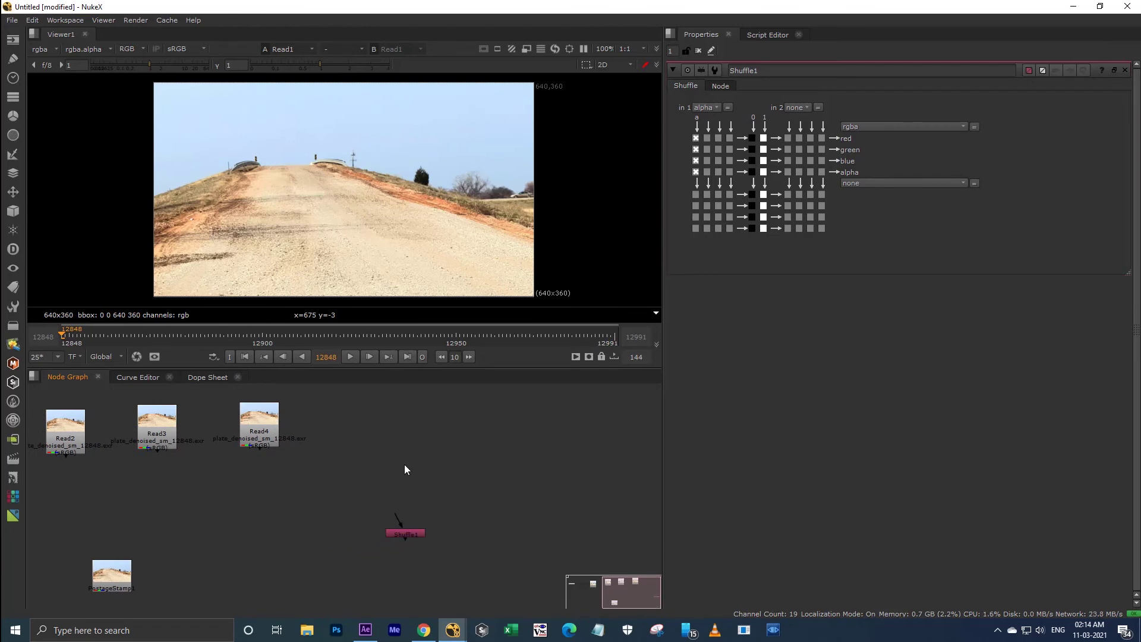
# Step: Add a Roto node above the Shuffle node, draw a closed four-point Bezier shape, and check its alpha in the viewer
pyautogui.press('o')
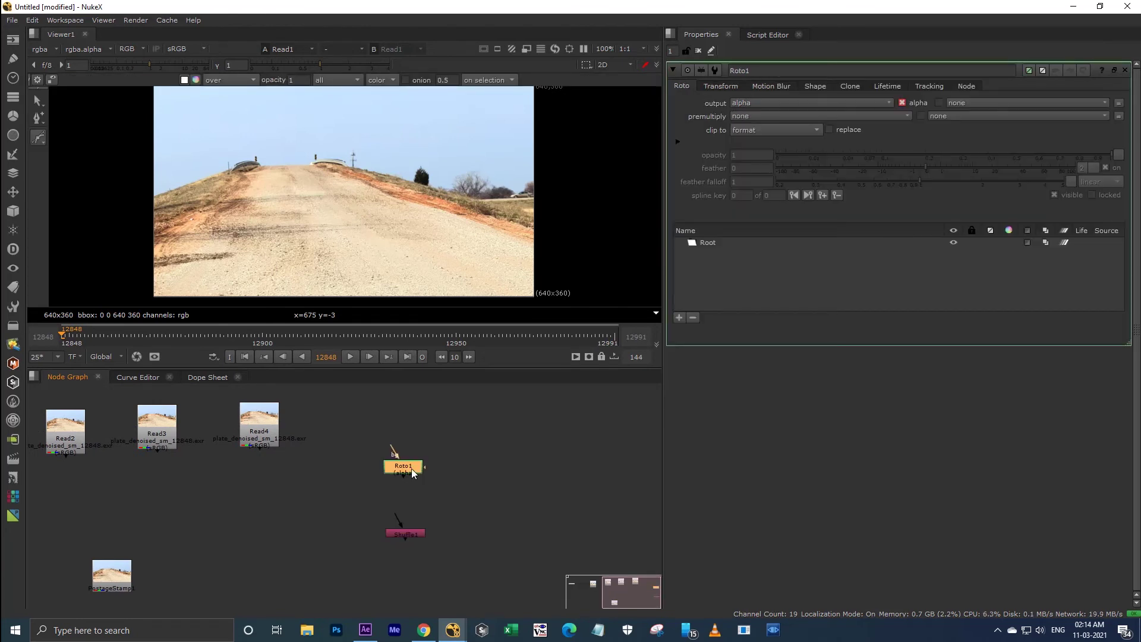
pyautogui.press('1')
pyautogui.click(380, 176)
pyautogui.click(420, 223)
pyautogui.click(318, 234)
pyautogui.moveTo(303, 161); pyautogui.dragTo(308, 156)
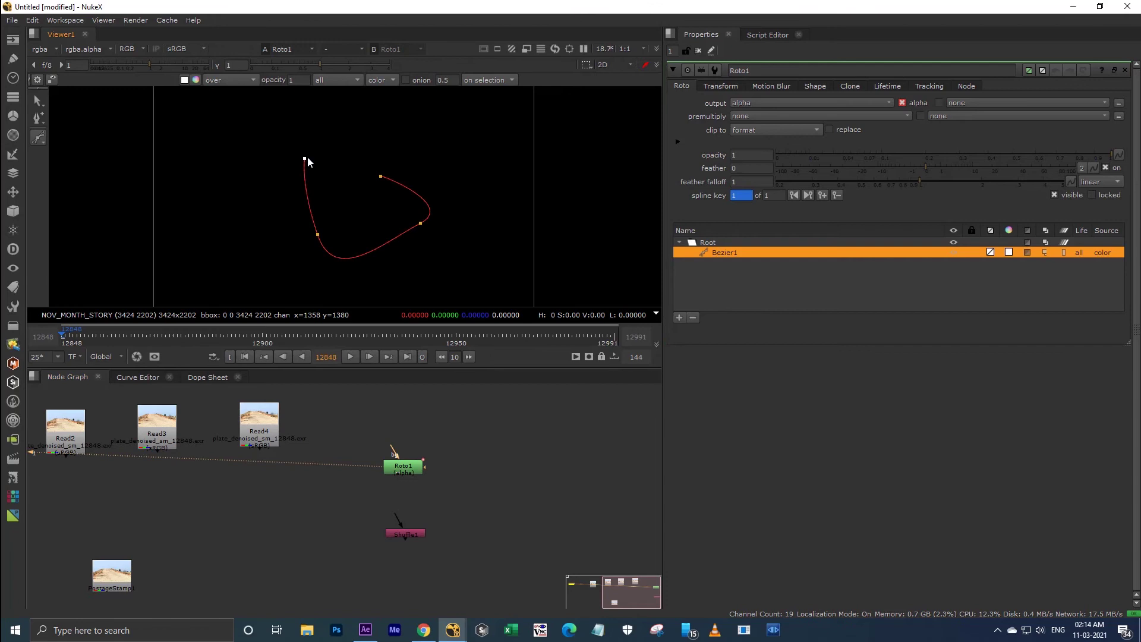
pyautogui.click(381, 177)
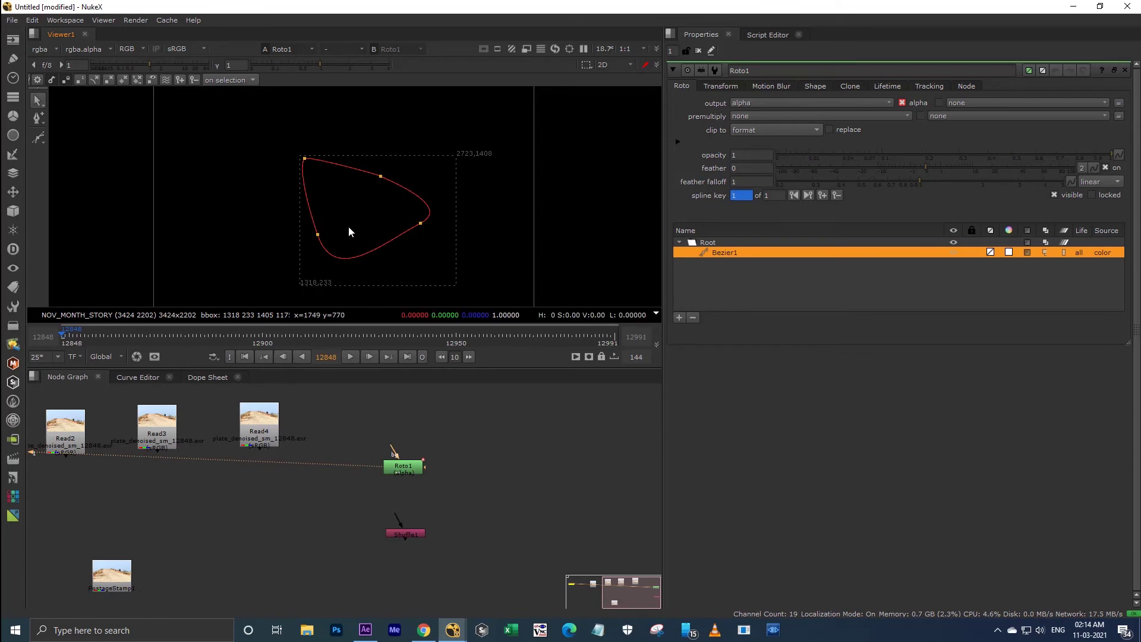
pyautogui.press('a')
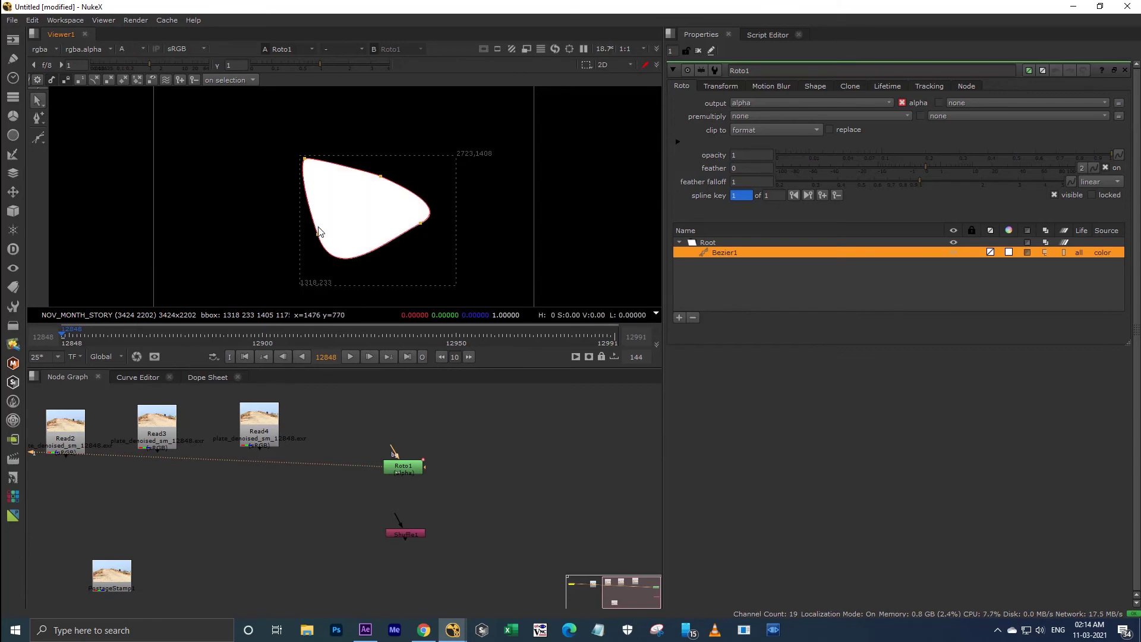
pyautogui.press('a')
# Step: Connect the Shuffle1 input to Roto1 and view the shuffled alpha
pyautogui.moveTo(399, 513); pyautogui.dragTo(408, 466)
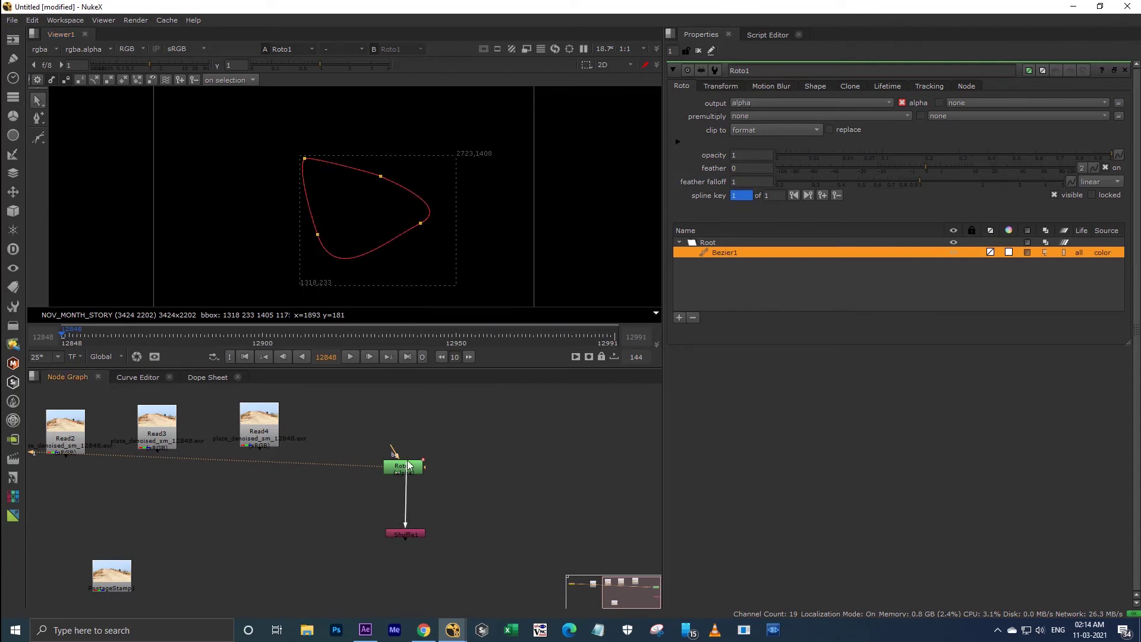
pyautogui.moveTo(411, 530); pyautogui.dragTo(410, 527)
pyautogui.press('1')
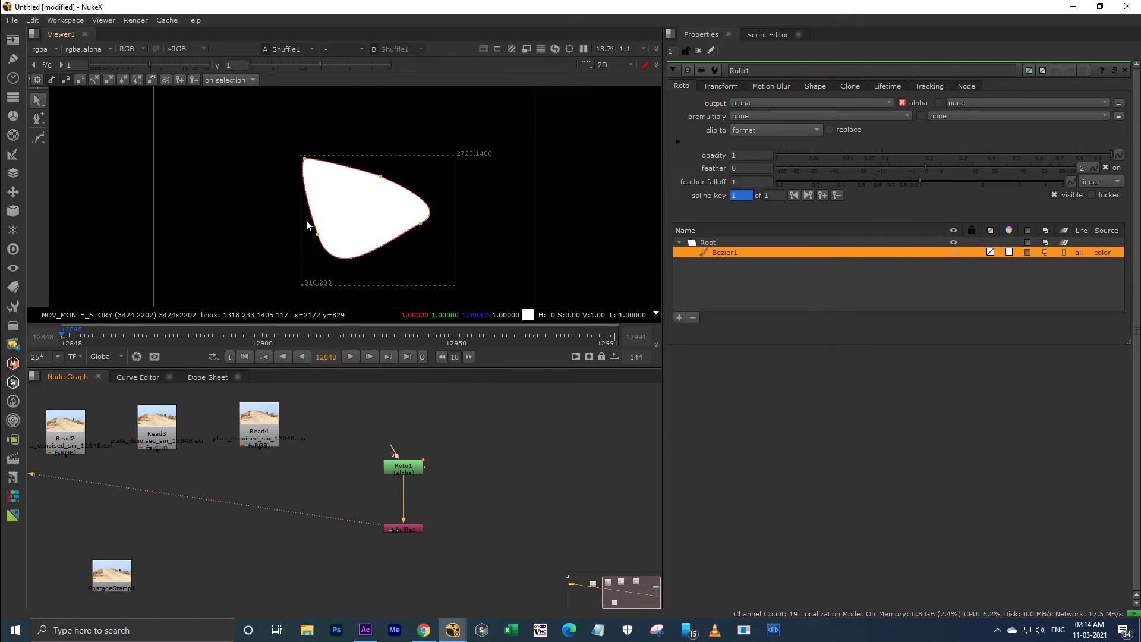
pyautogui.moveTo(459, 487); pyautogui.dragTo(369, 538)
pyautogui.click(489, 494)
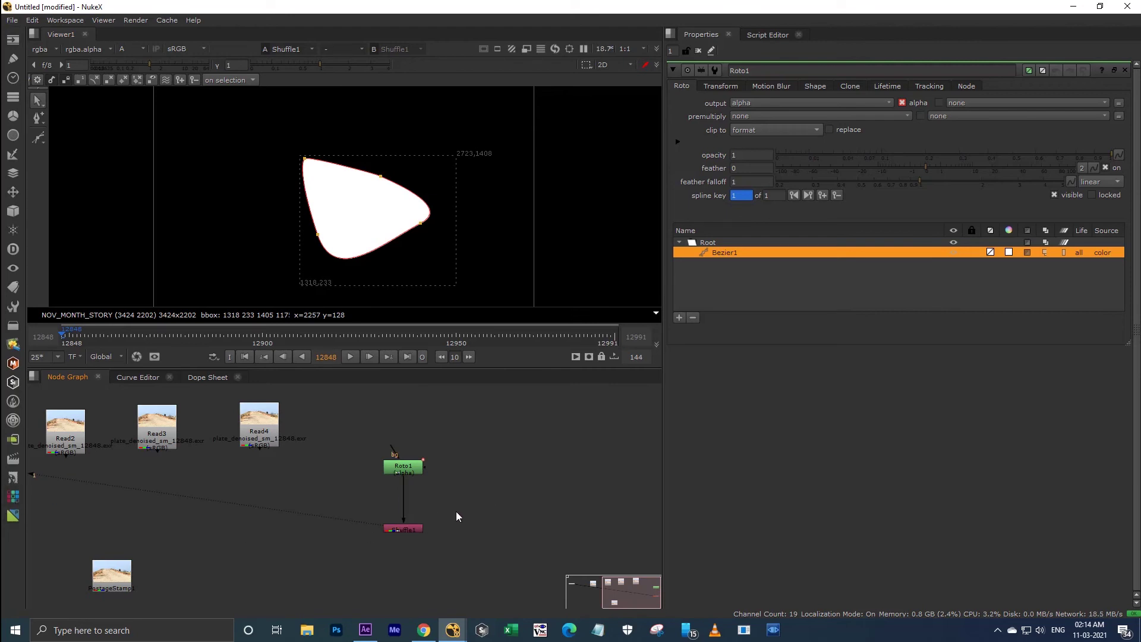
# Step: Delete the Shuffle1 and Roto1 nodes
pyautogui.moveTo(457, 516); pyautogui.dragTo(267, 558)
pyautogui.press('Delete')
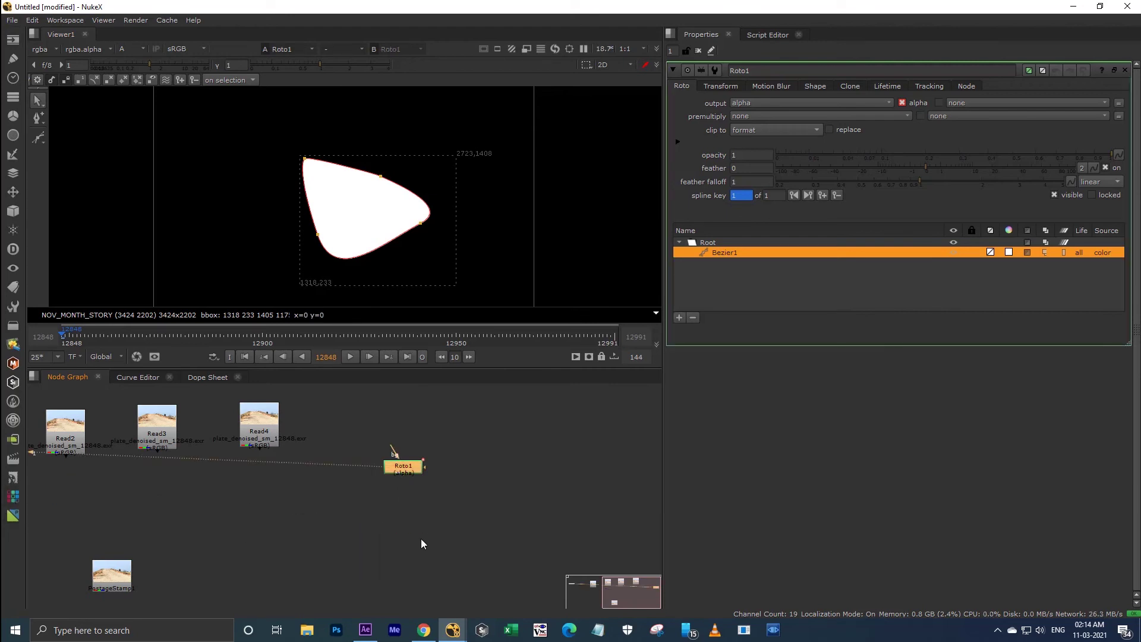
pyautogui.press('Delete')
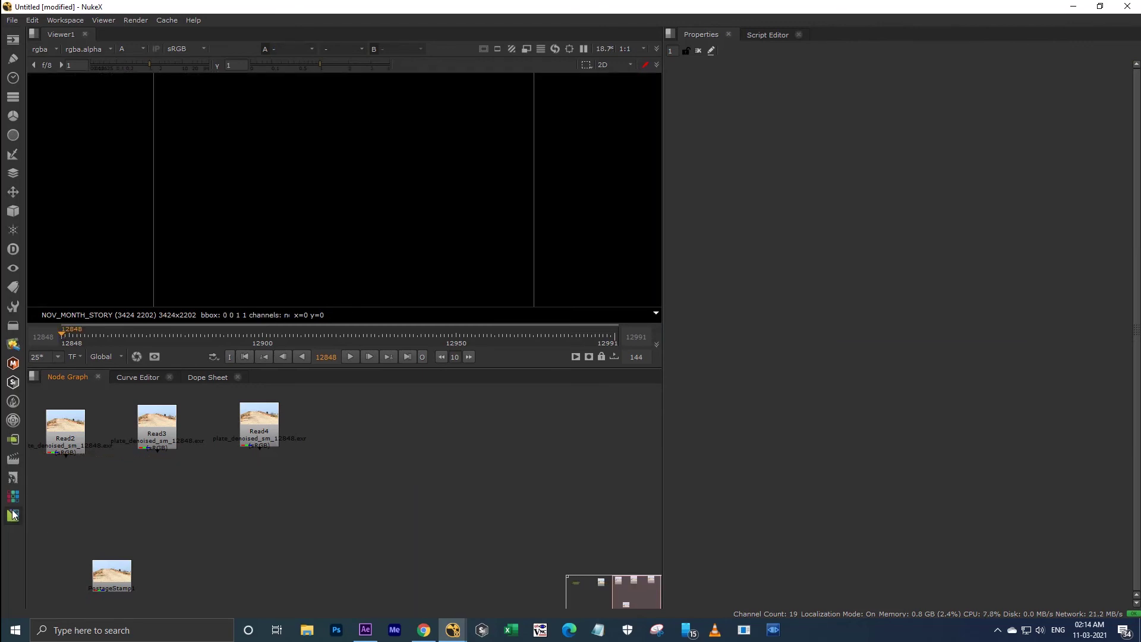